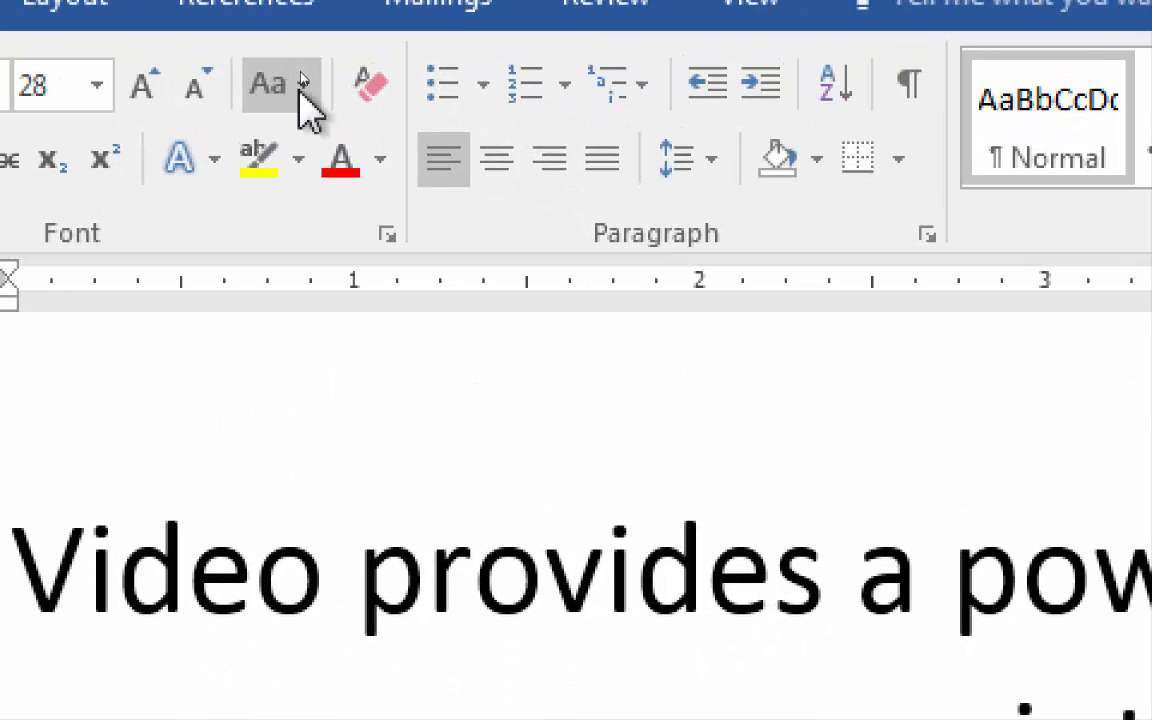
Change the case of the whole paragraph to lowercase.
click(298, 90)
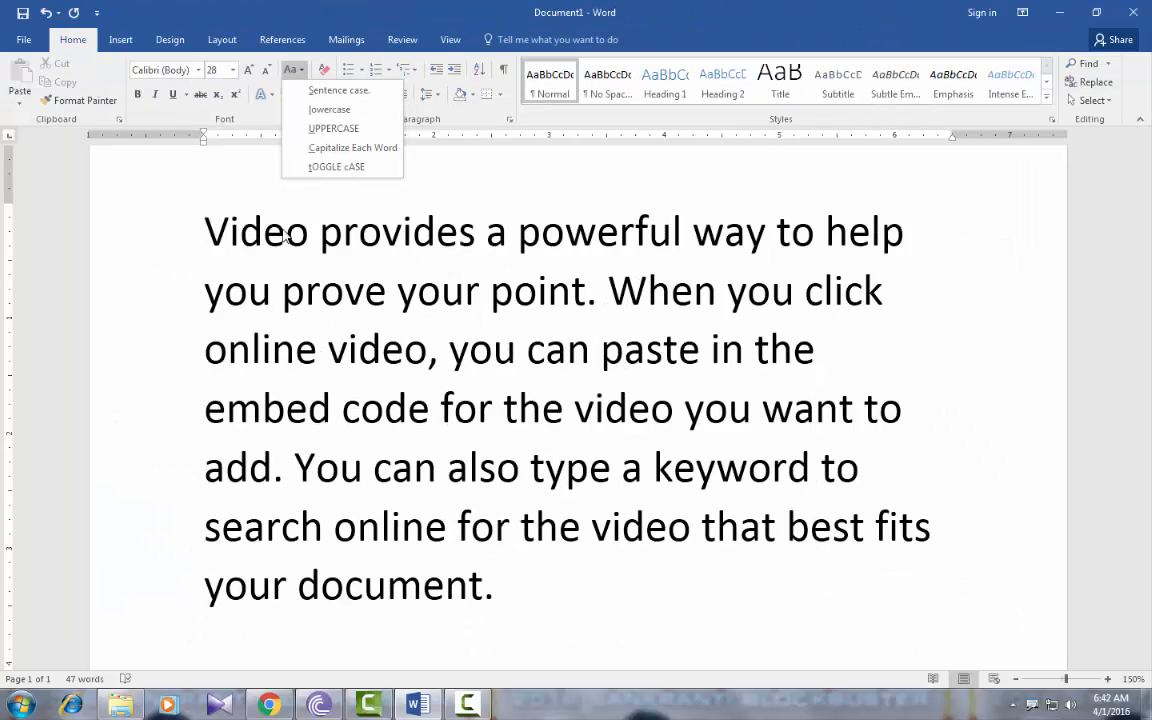
click(285, 236)
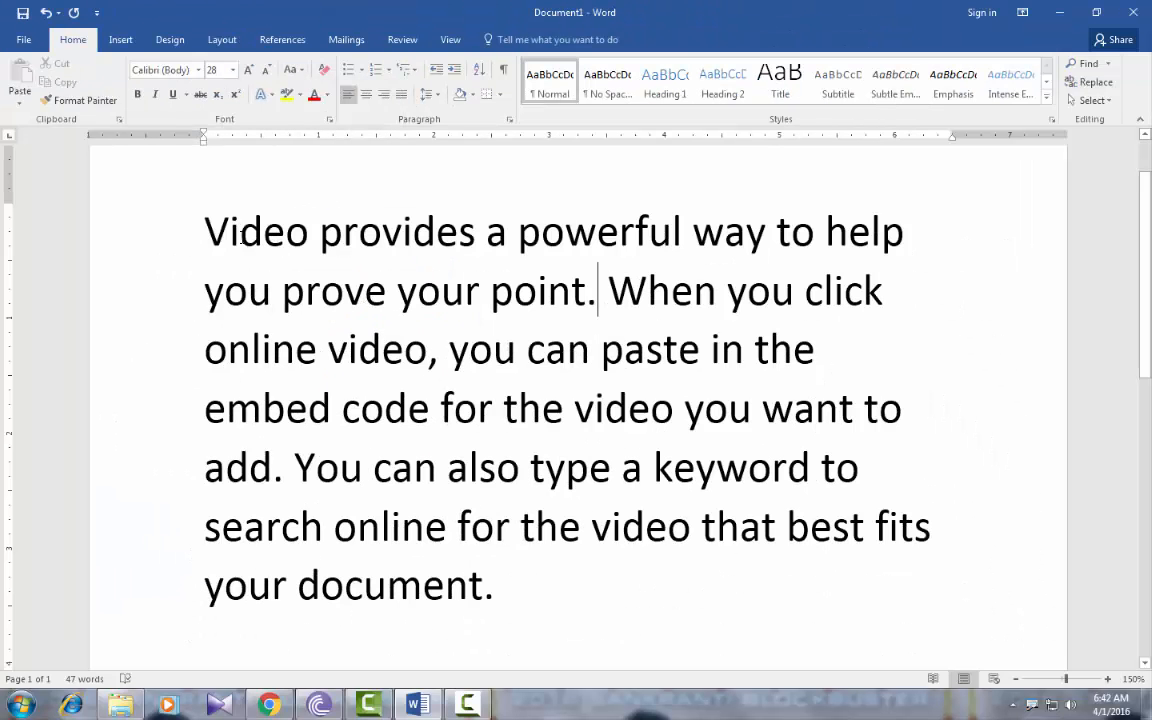
drag(206, 228, 509, 586)
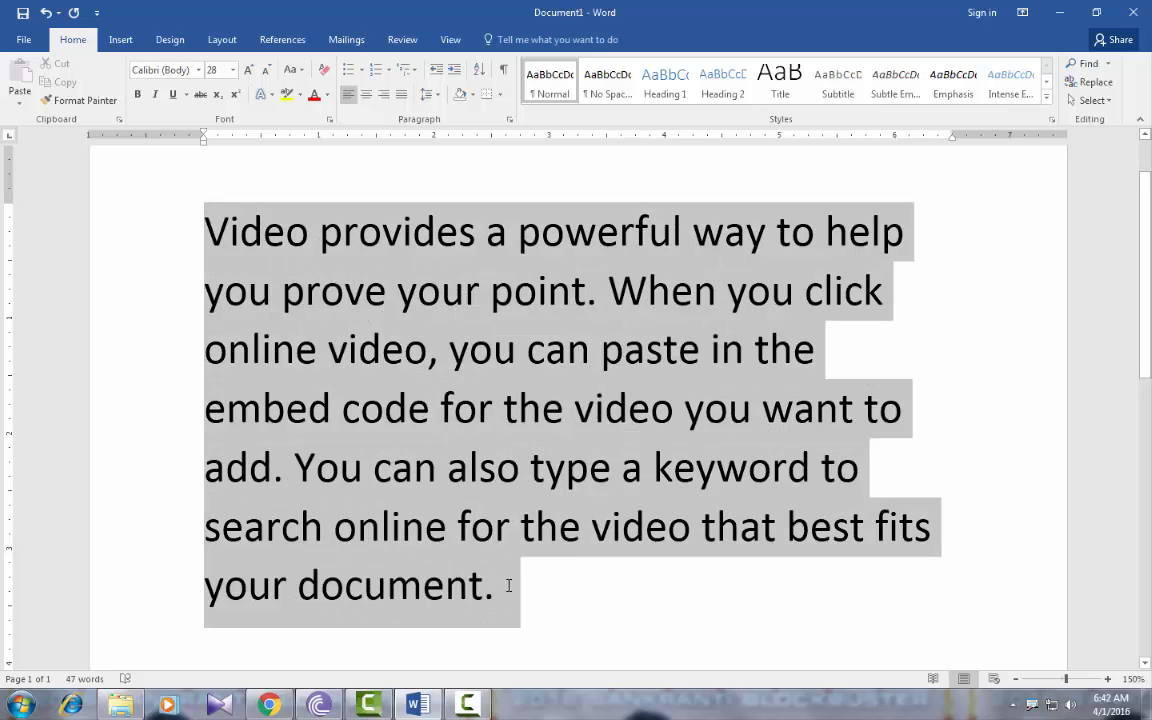
click(297, 72)
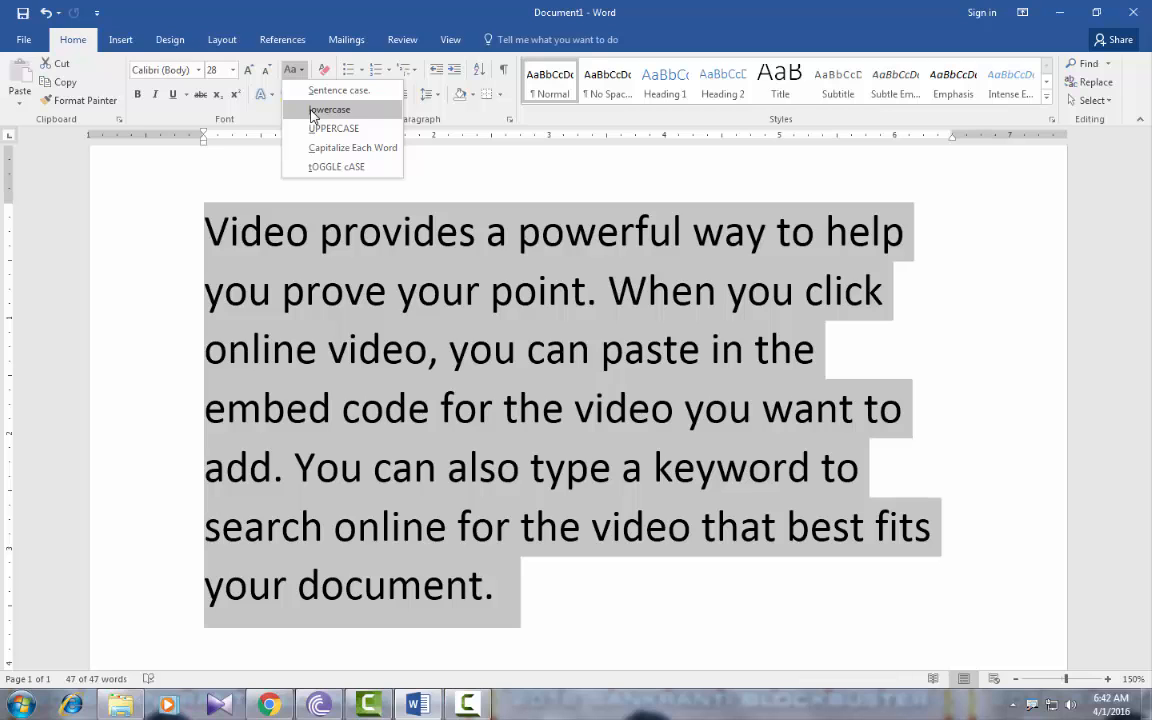
click(312, 112)
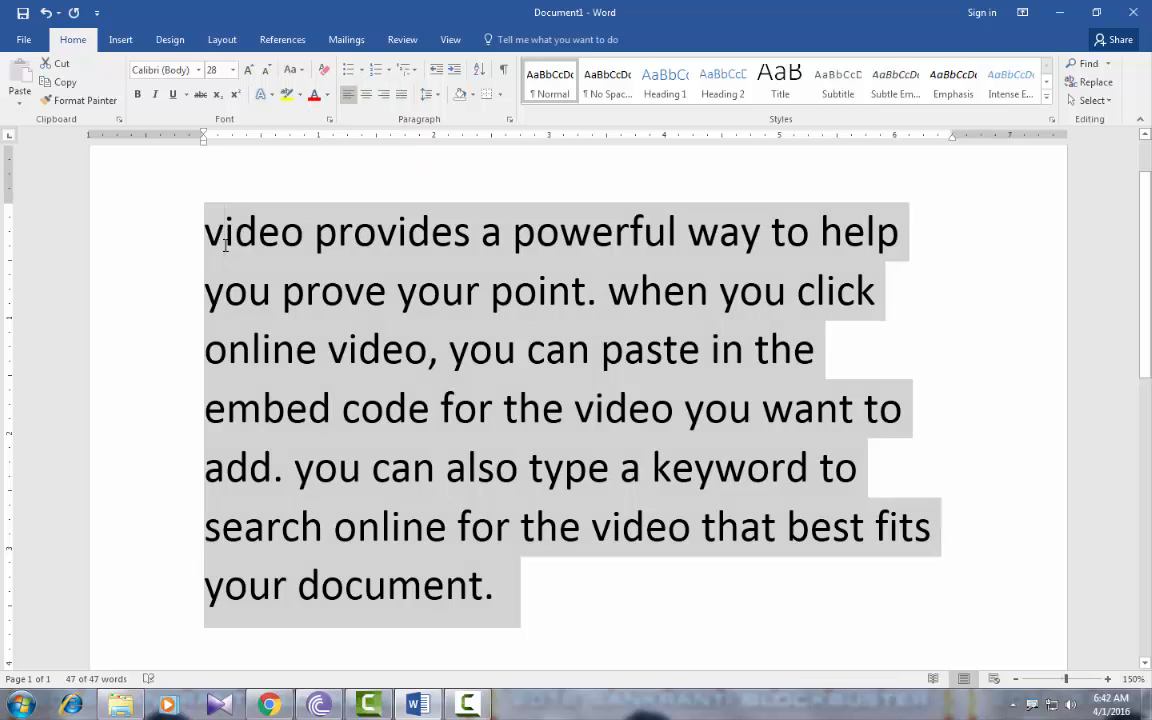
click(225, 232)
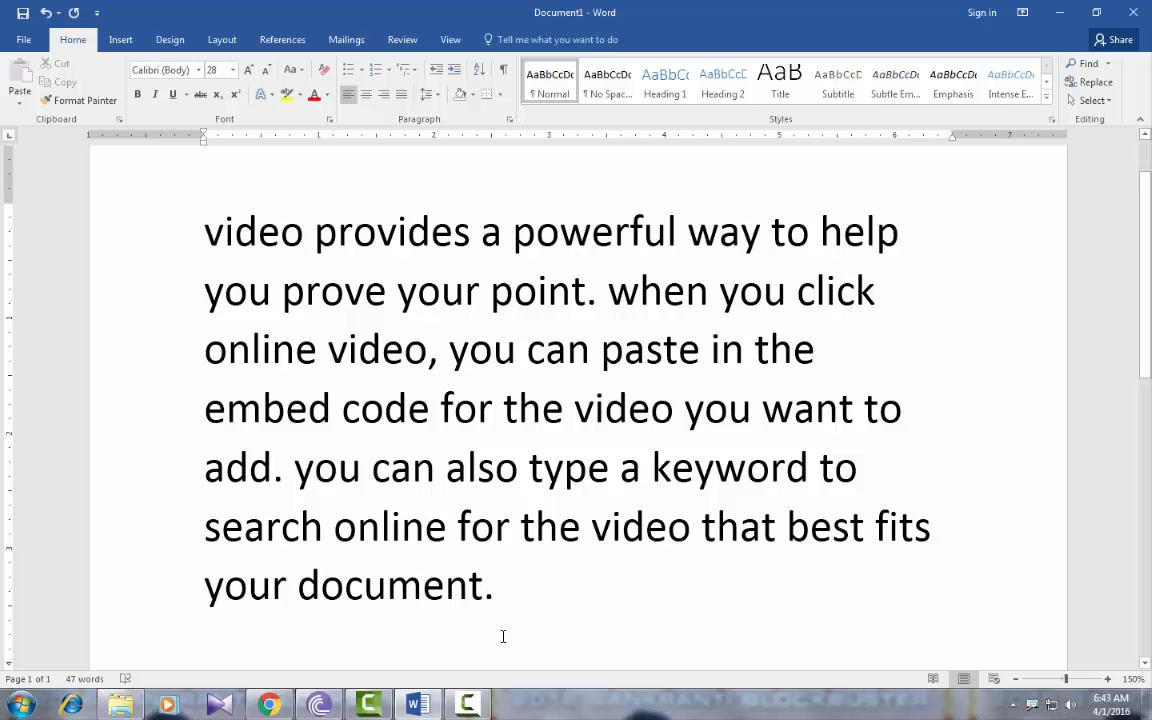
Change the case of the whole paragraph to UPPERCASE.
triple_click(190, 216)
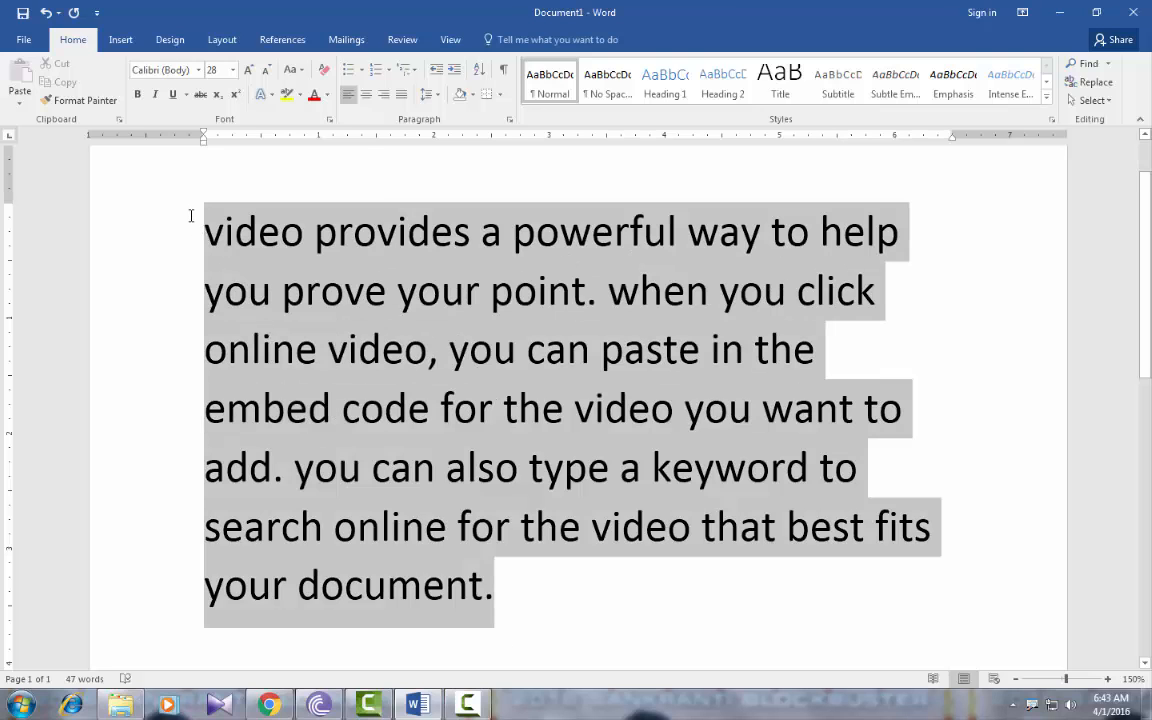
click(291, 70)
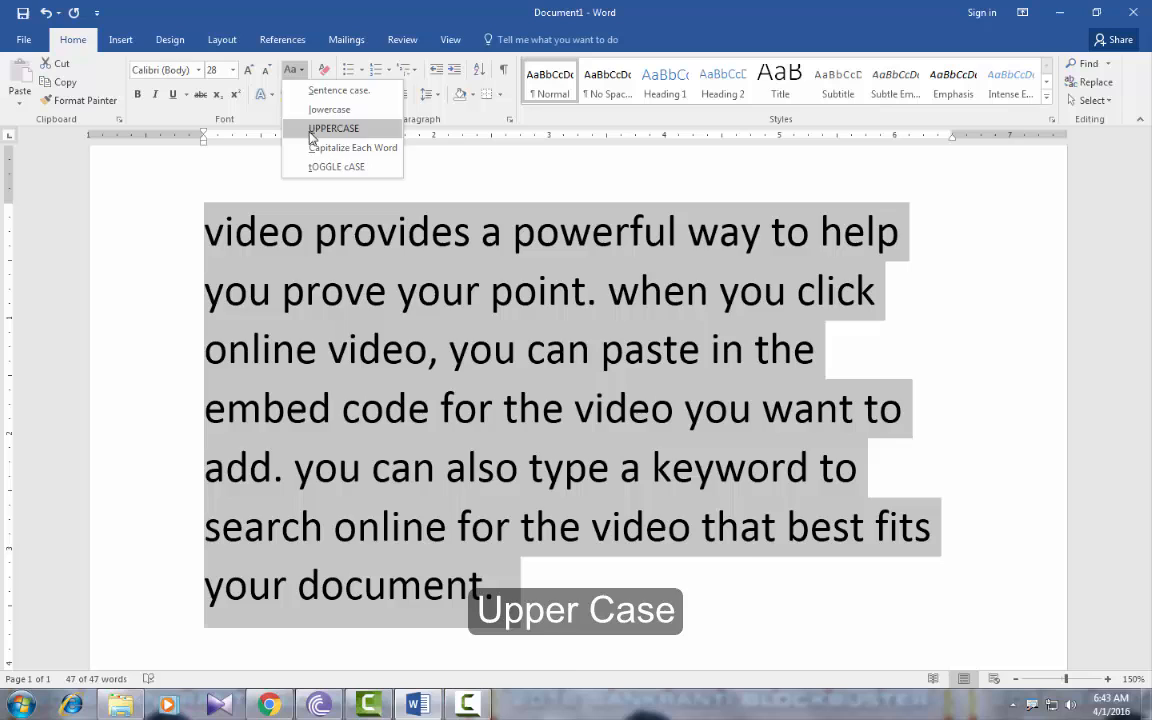
click(311, 137)
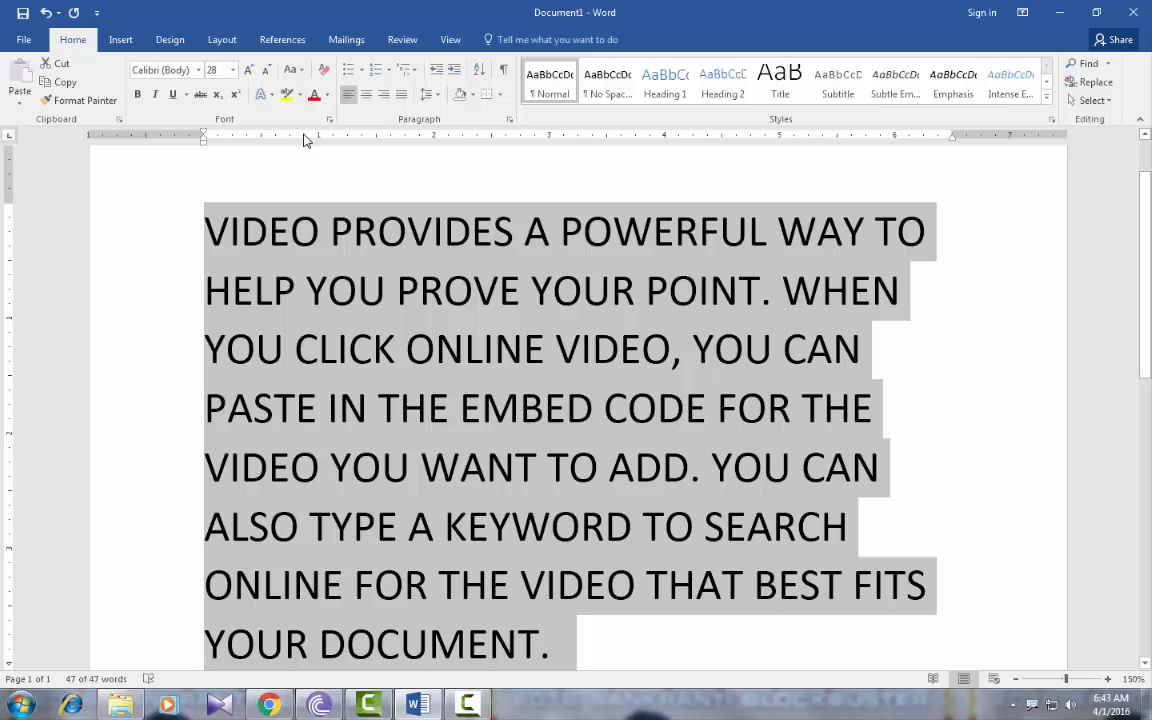
click(293, 69)
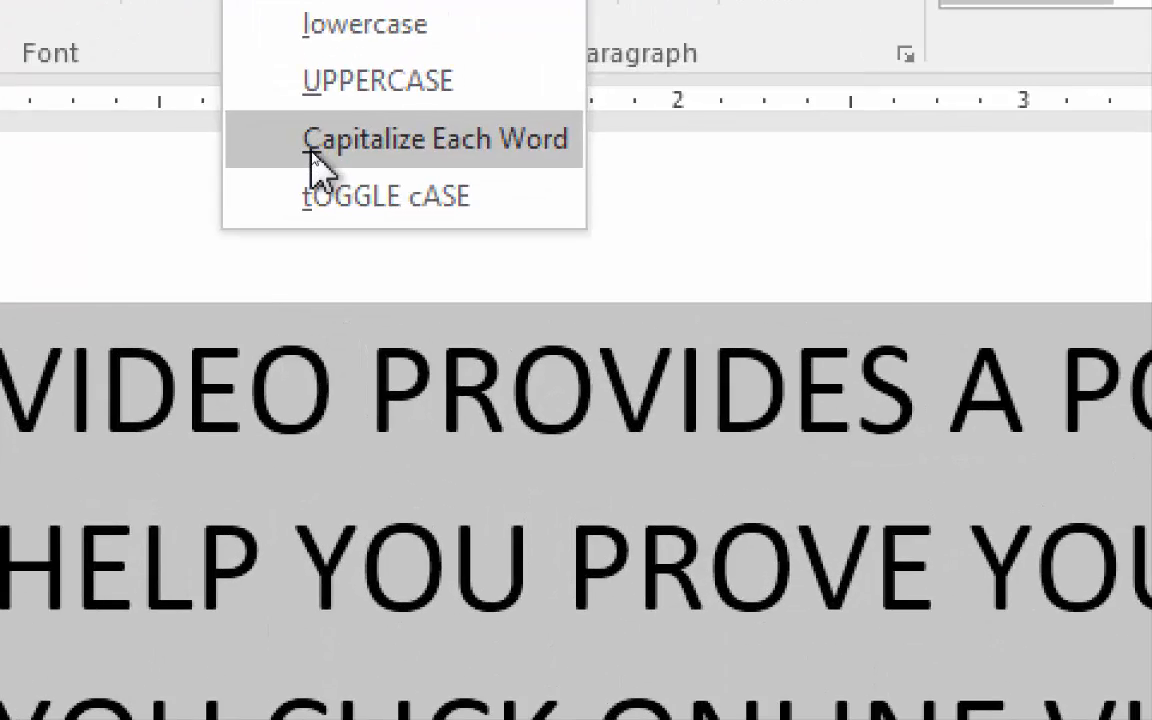
click(313, 158)
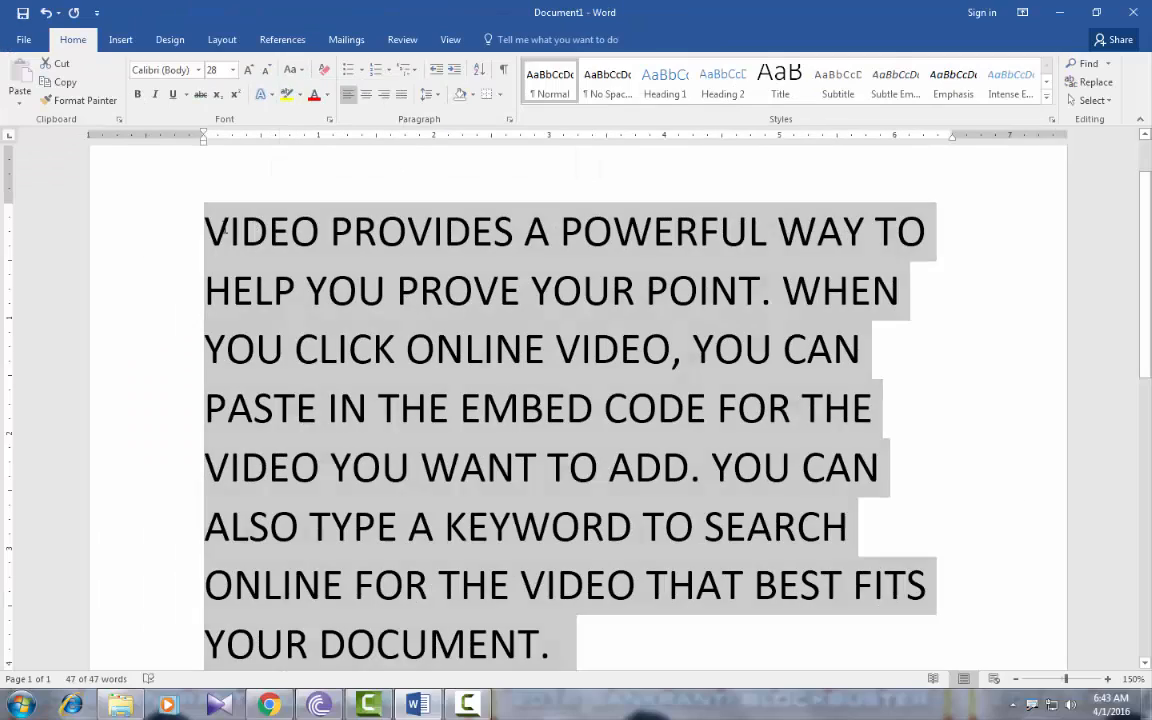
click(225, 229)
drag(225, 230, 300, 233)
click(209, 233)
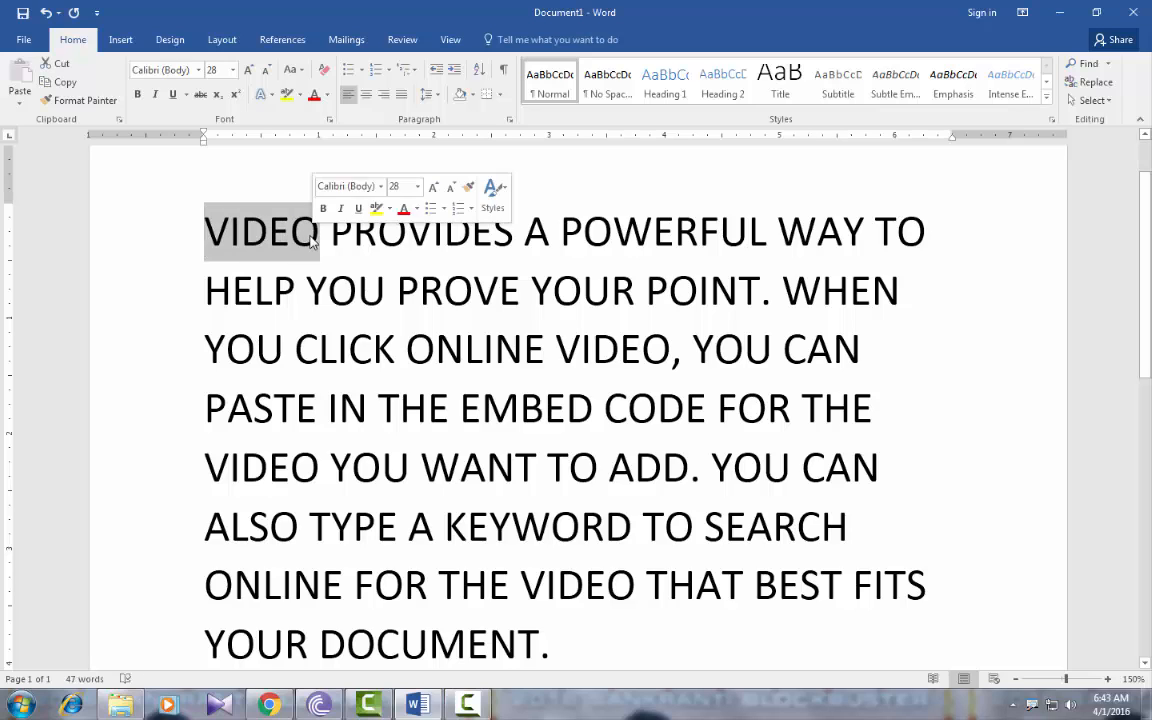
click(207, 232)
drag(207, 232, 928, 233)
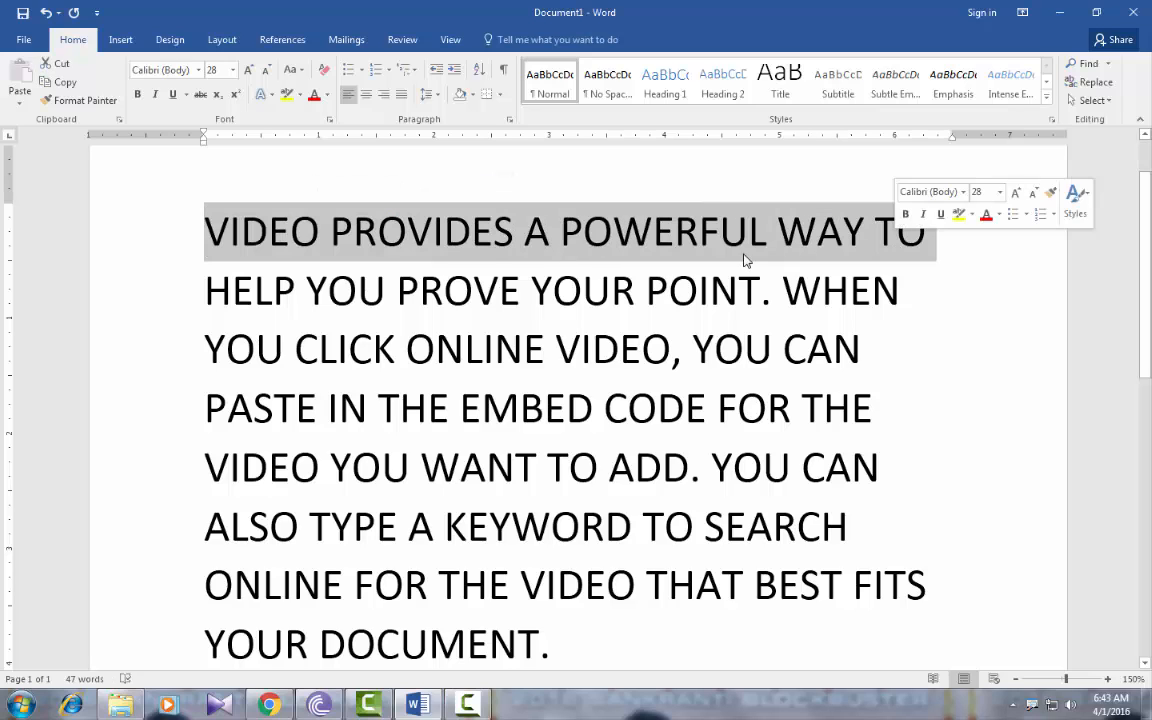
click(674, 230)
drag(207, 228, 300, 233)
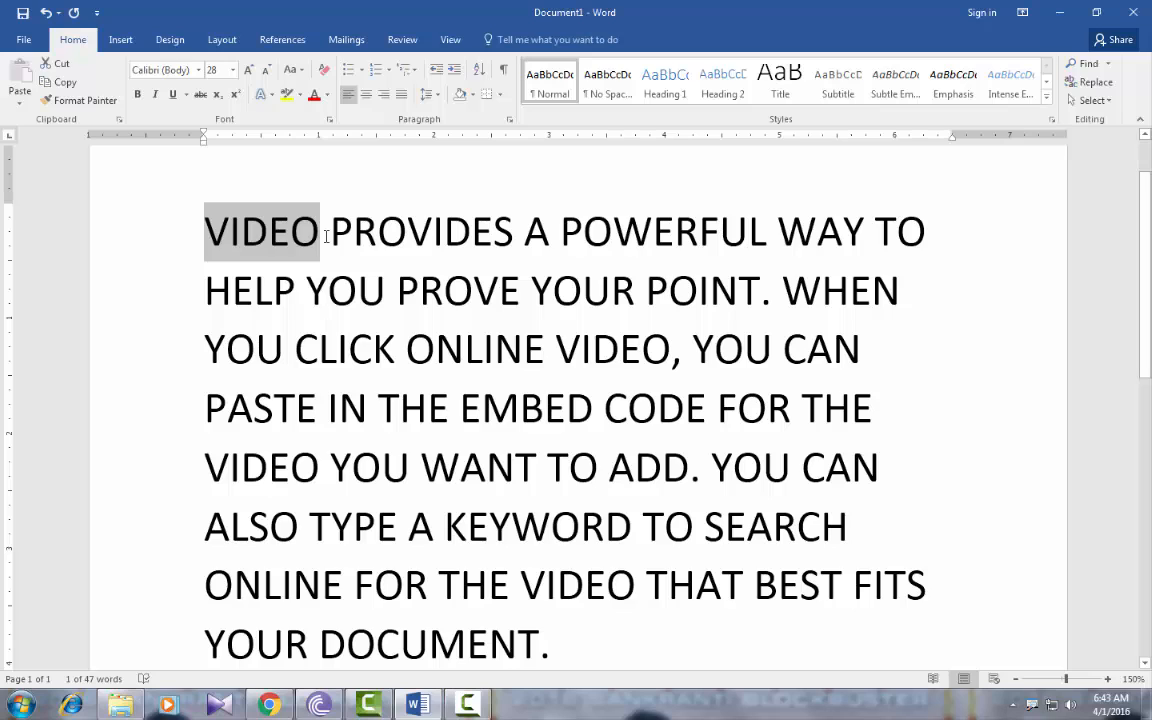
click(292, 69)
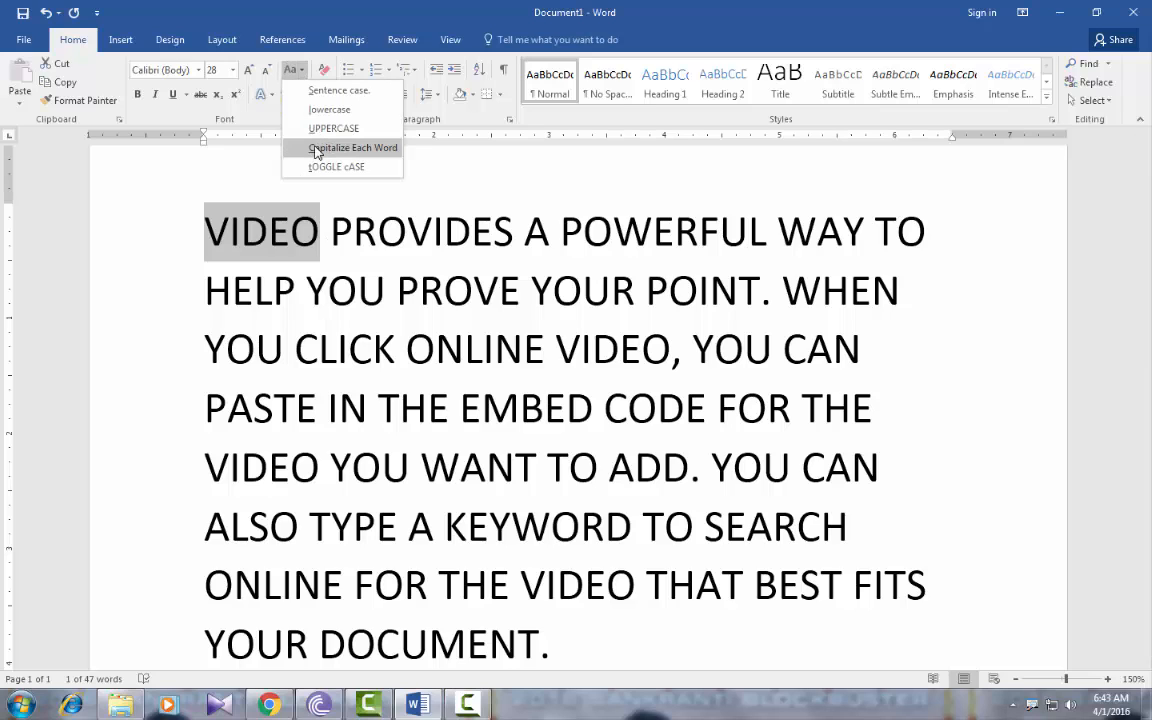
click(317, 233)
Apply the Capitalize Each Word case to the whole paragraph.
drag(206, 232, 566, 631)
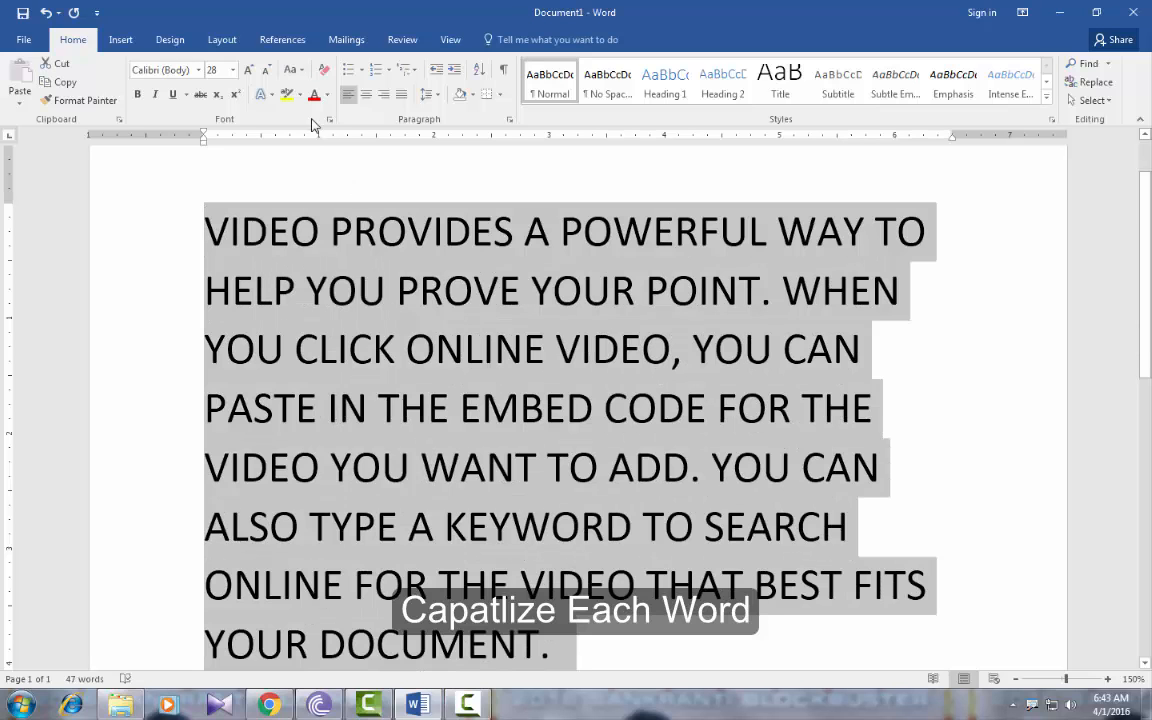
click(292, 69)
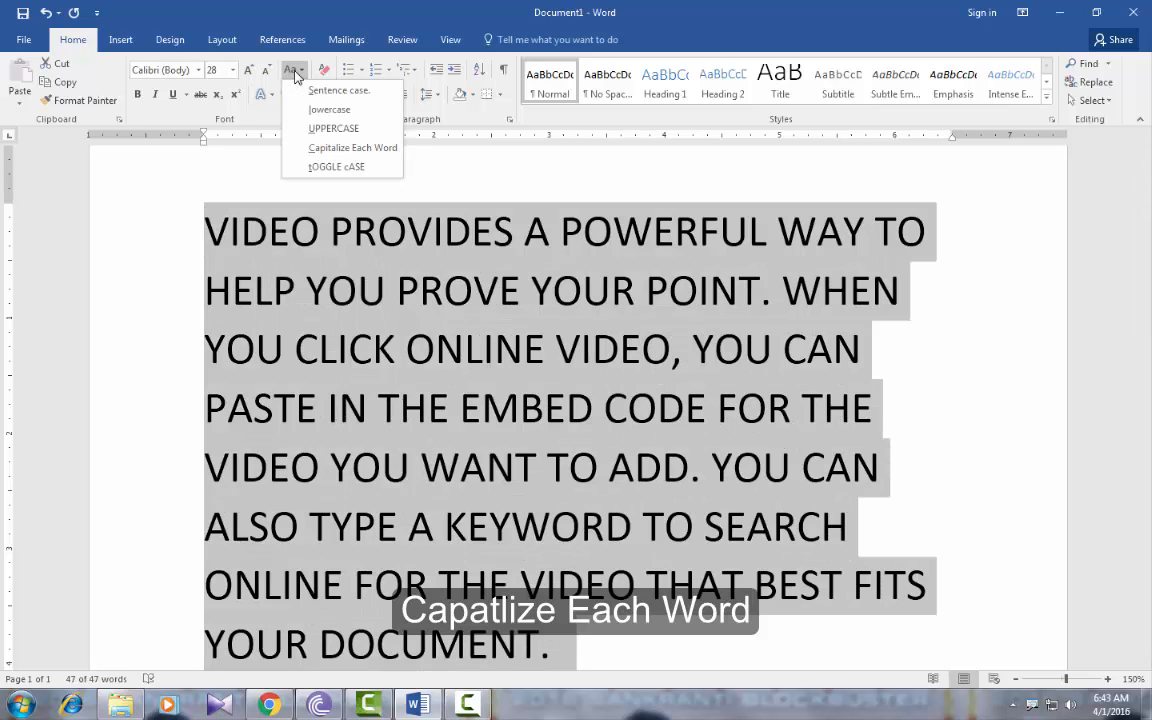
click(330, 148)
click(358, 231)
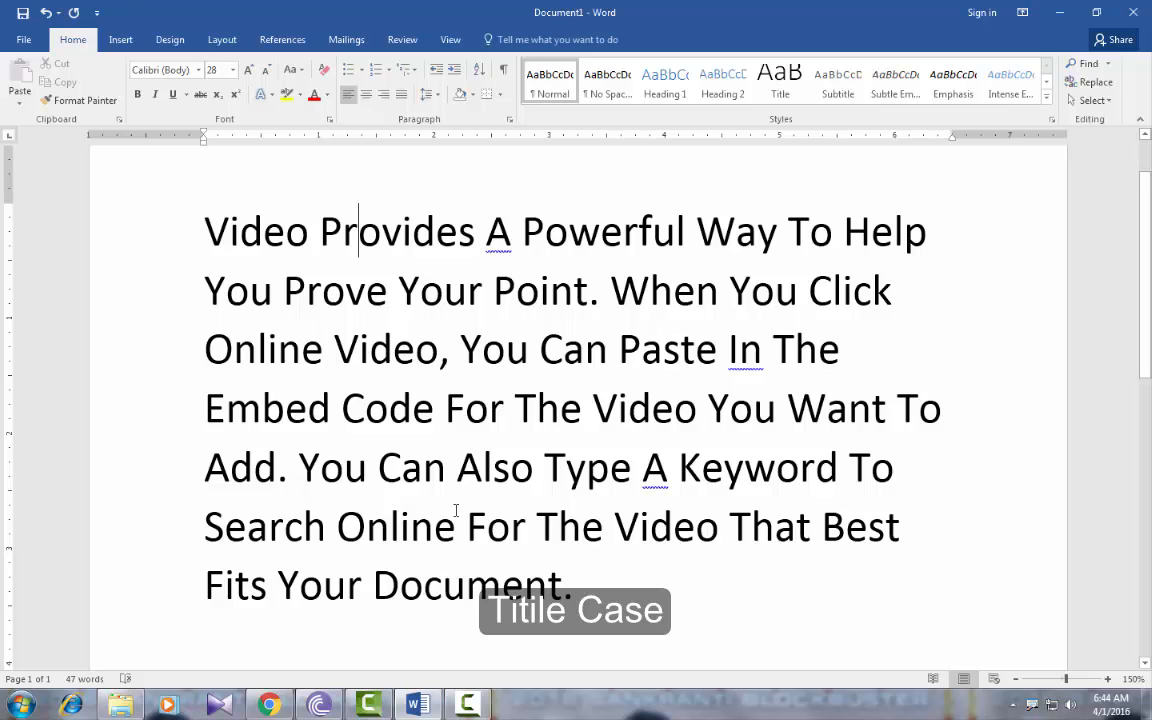
Apply tOGGLE cASE to all of the document's text.
key(ctrl+a)
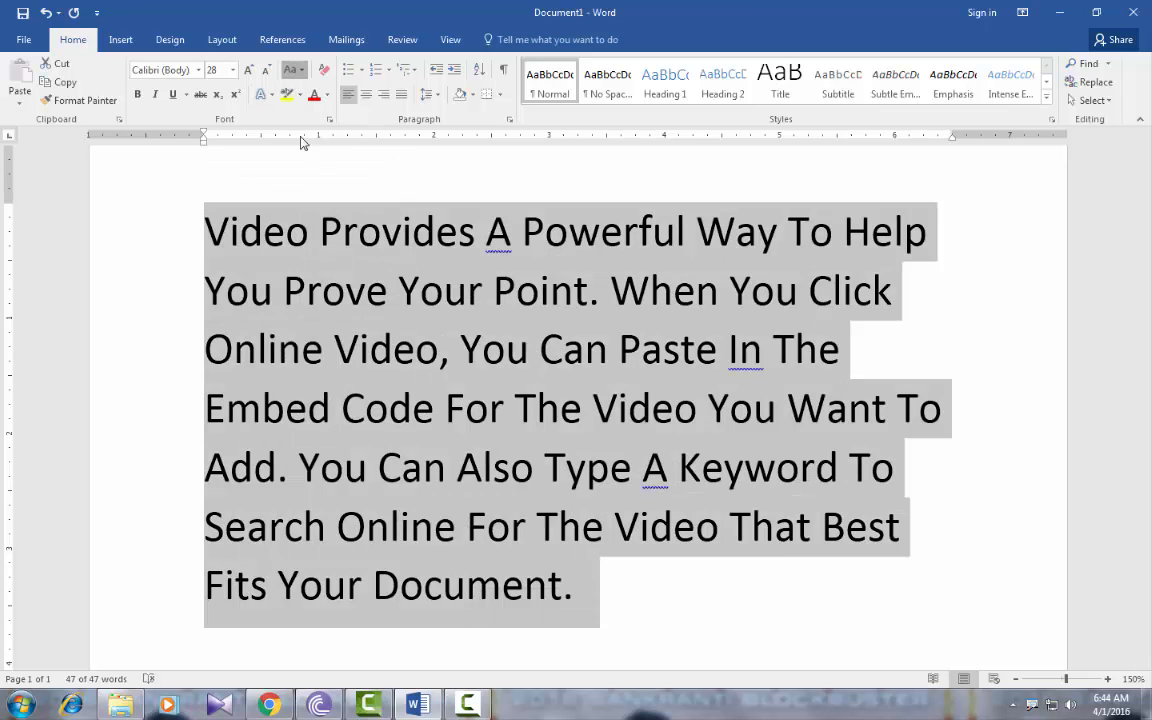
click(292, 69)
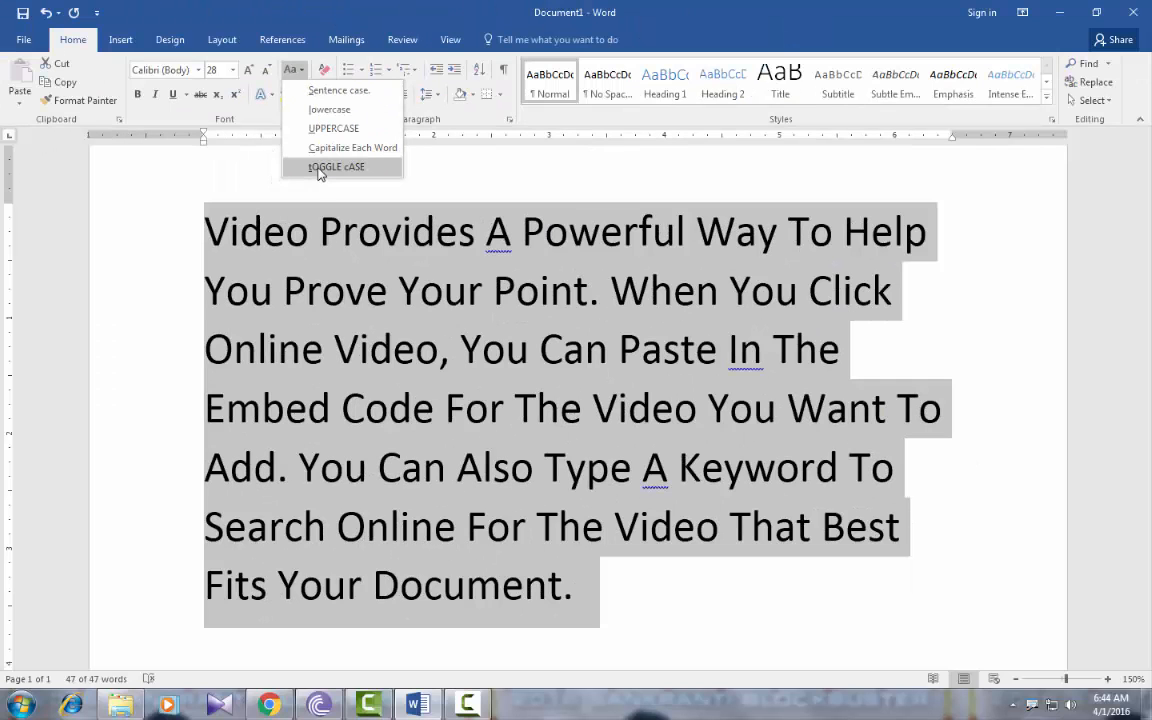
click(319, 168)
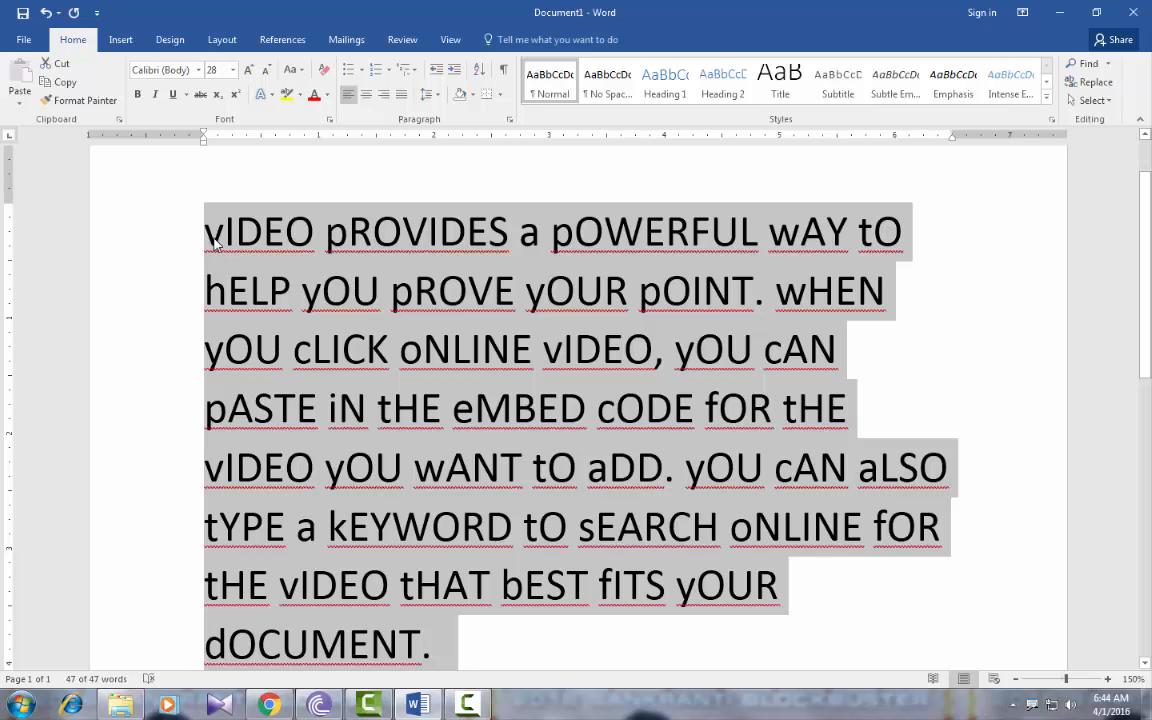
click(453, 652)
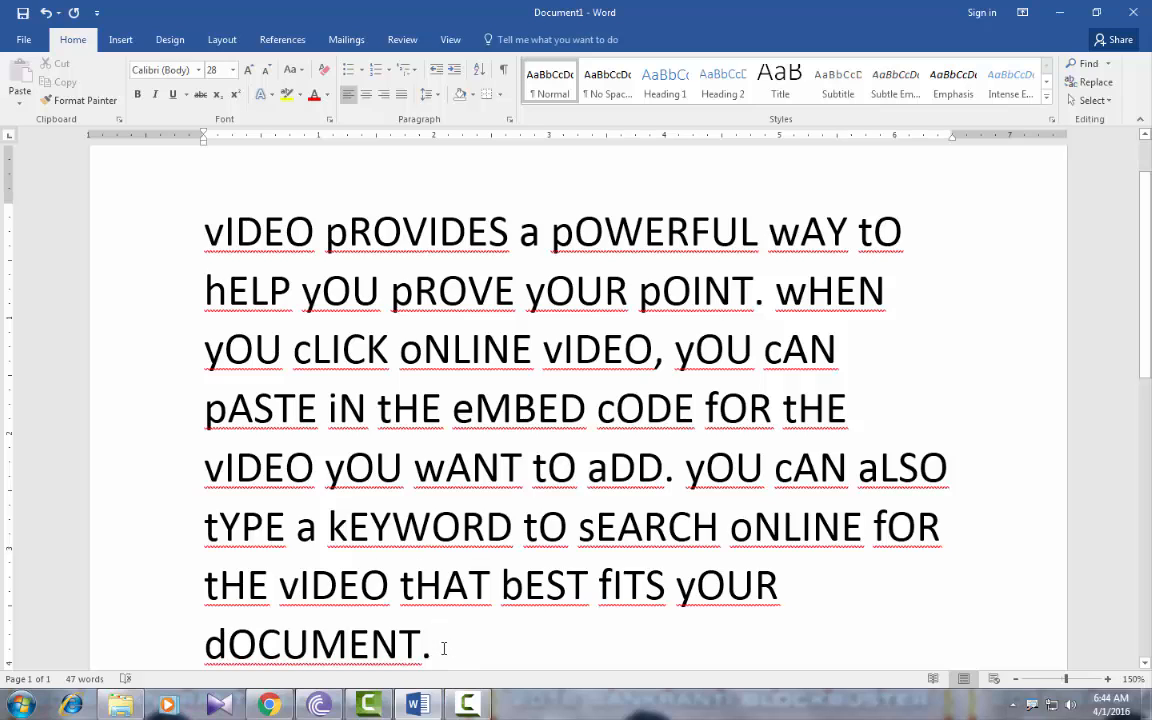
Change the whole paragraph to Sentence case.
drag(440, 651, 222, 230)
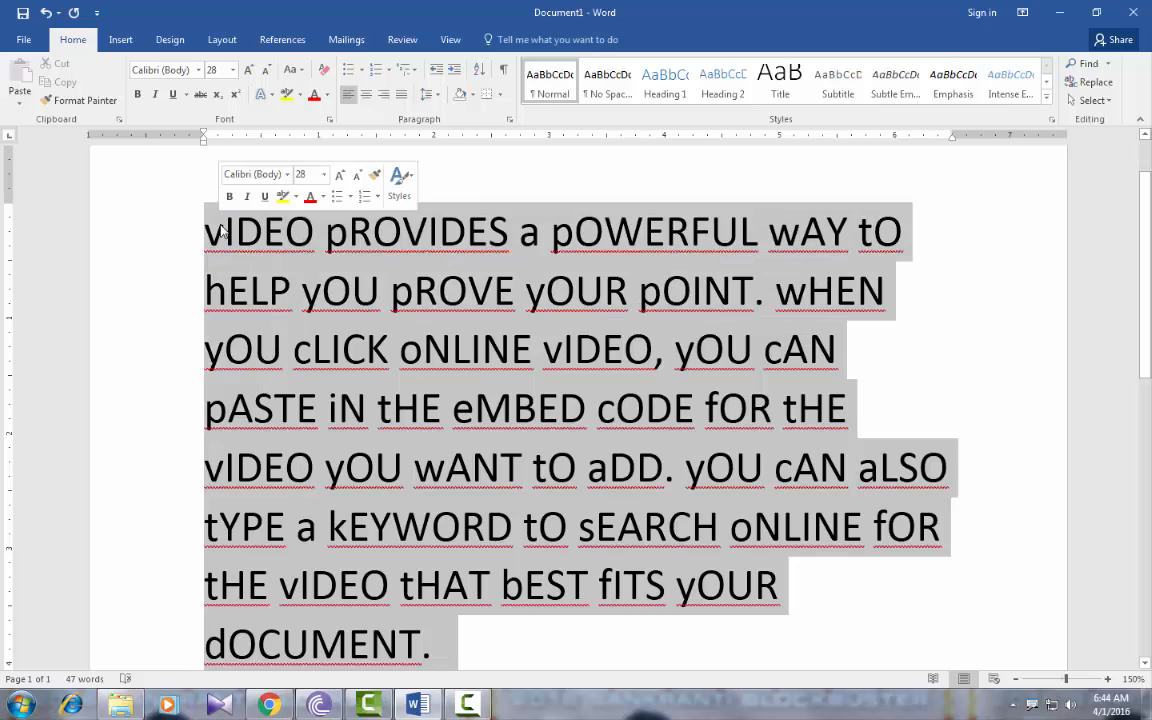
click(293, 70)
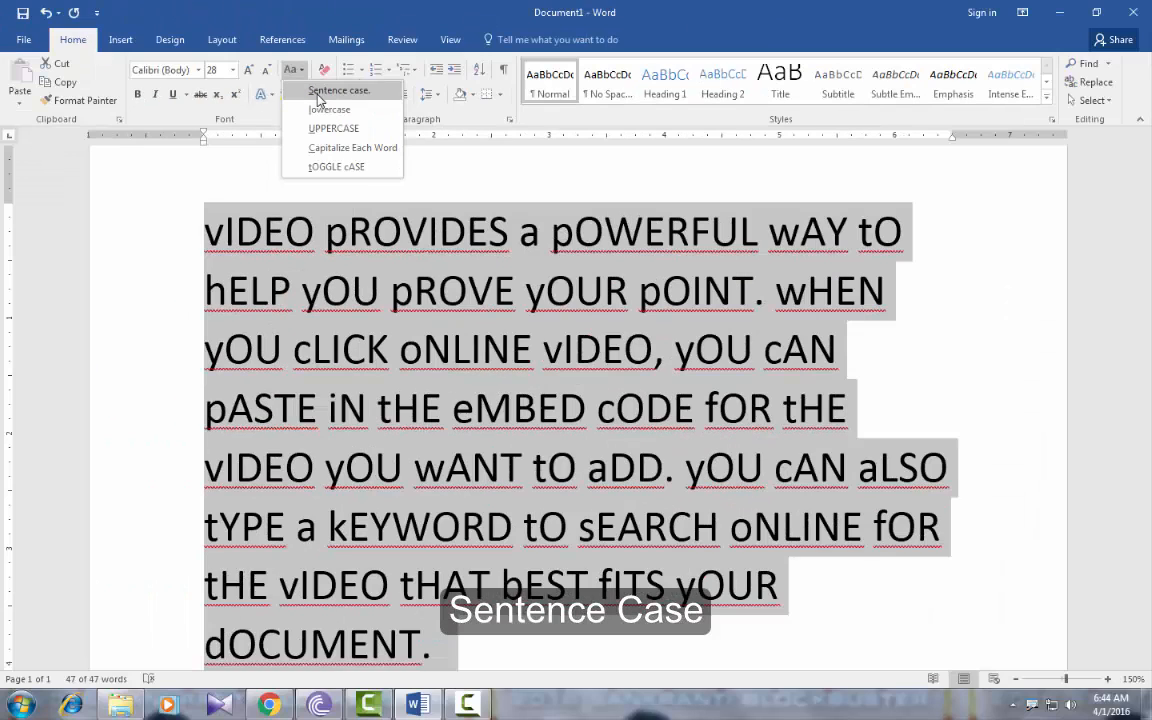
click(318, 95)
click(248, 290)
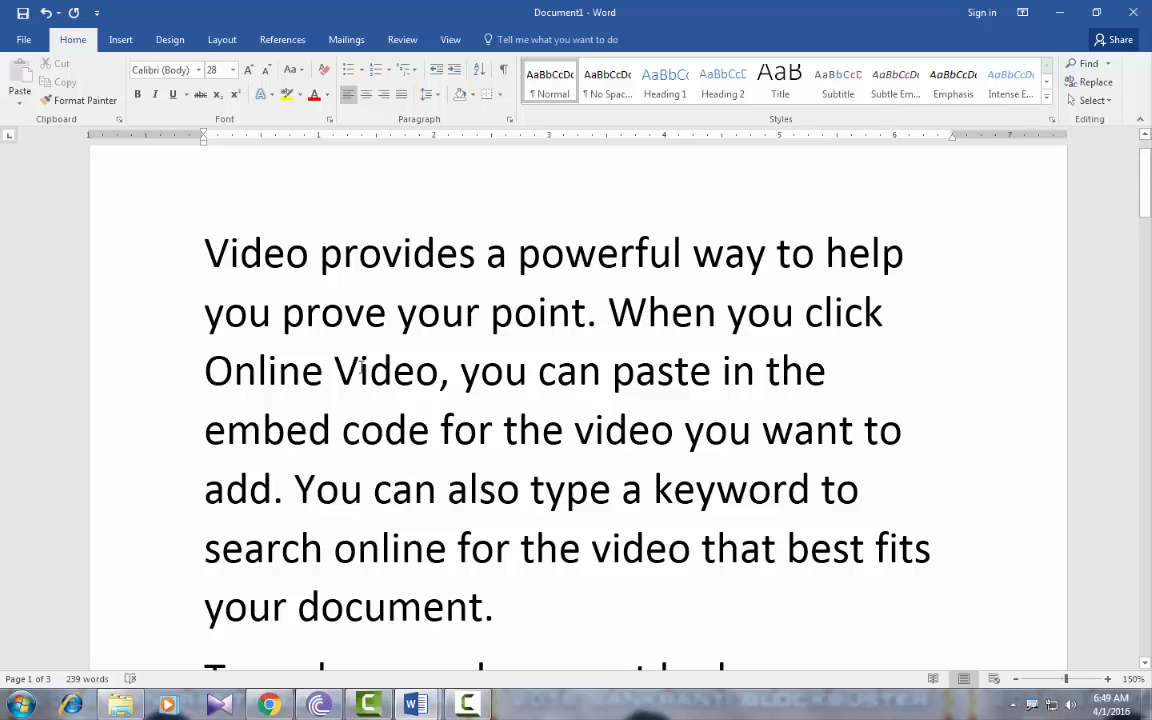
Cycle the letter case of the first paragraph, starting "Video provides", three times in a row, passing through uppercase and lowercase.
drag(206, 251, 519, 599)
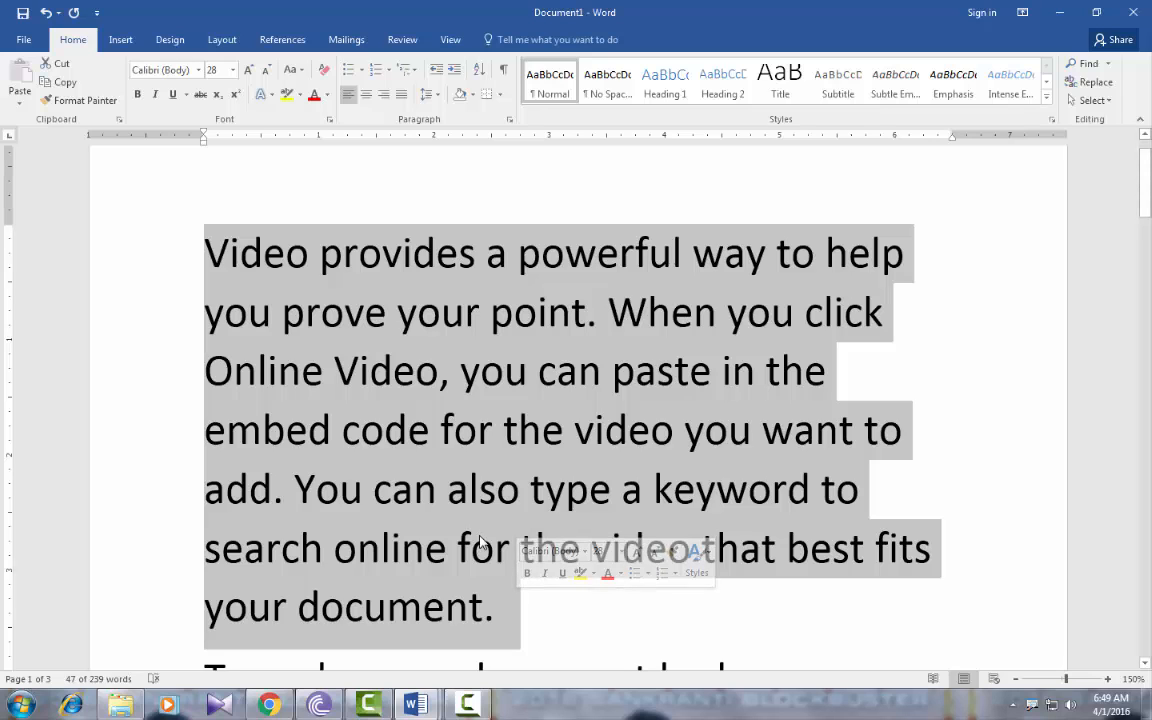
key(shift+F3)
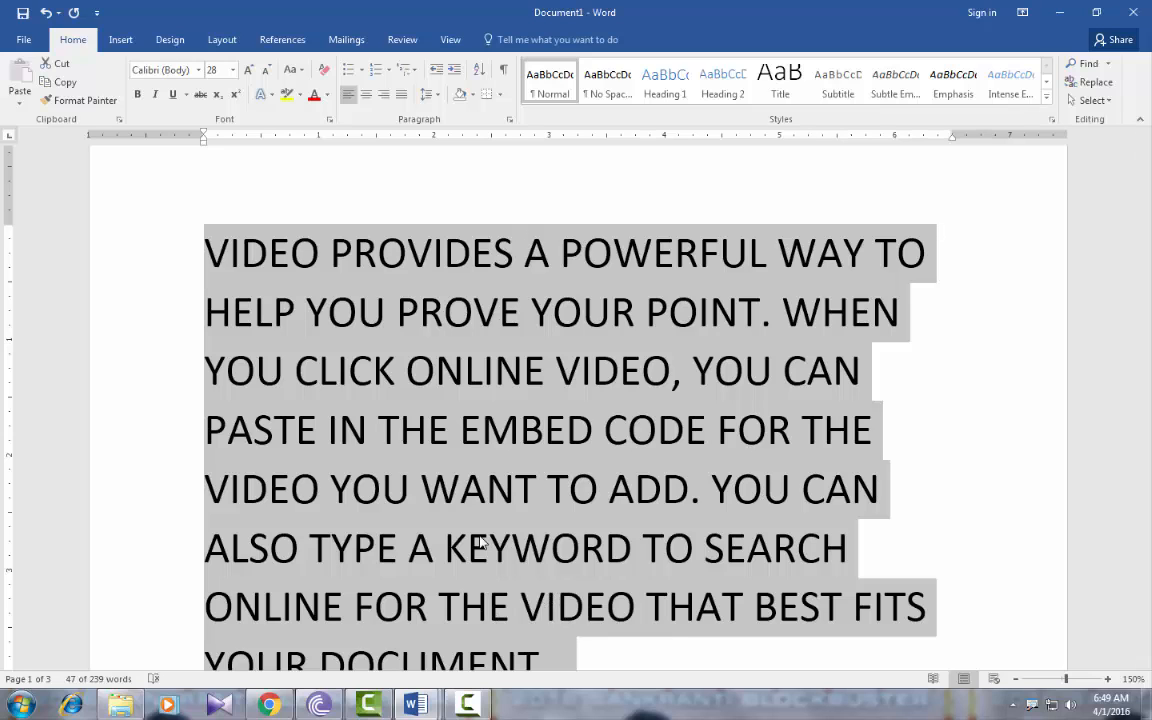
key(shift+F3)
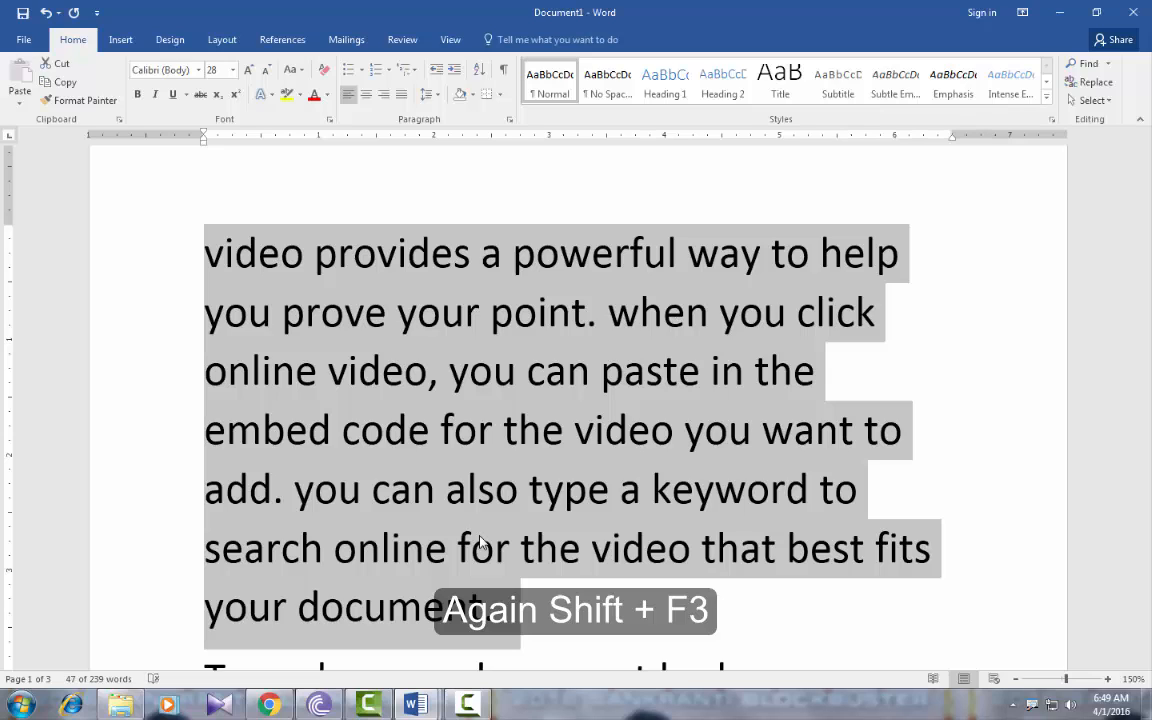
key(shift+F3)
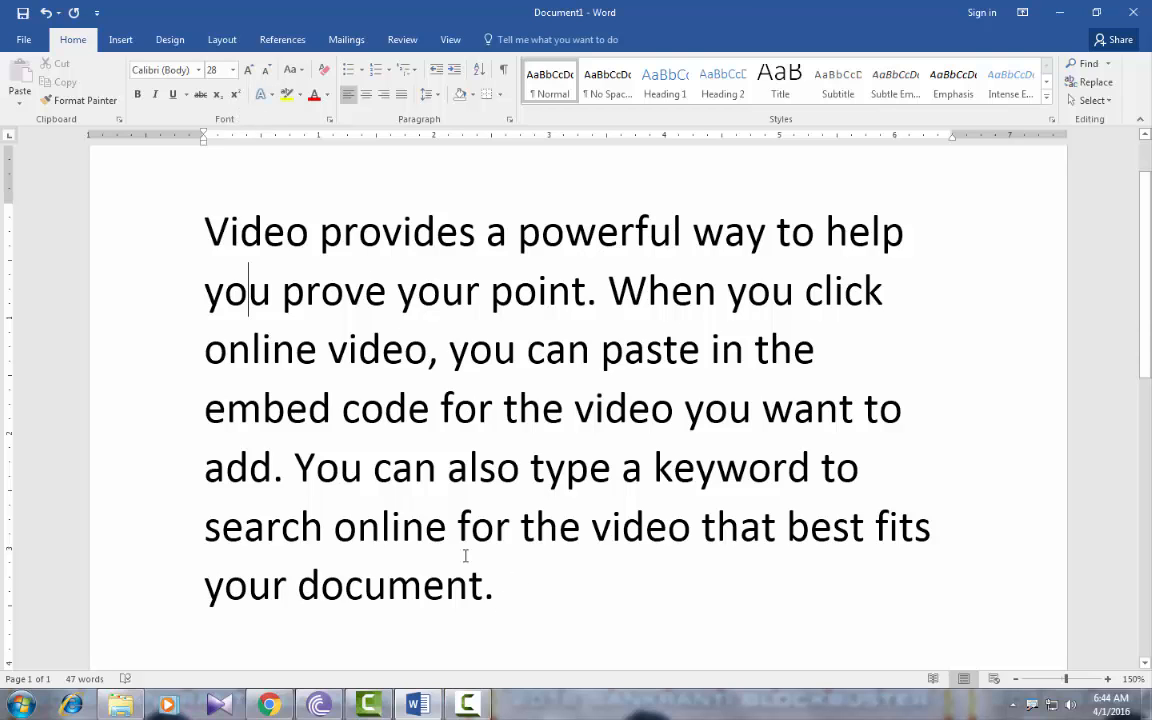
Format the paragraph's last sentence, starting "You can also type", in the Eras Bold ITC font with the standard red font colour.
drag(496, 586, 373, 467)
click(198, 70)
click(205, 118)
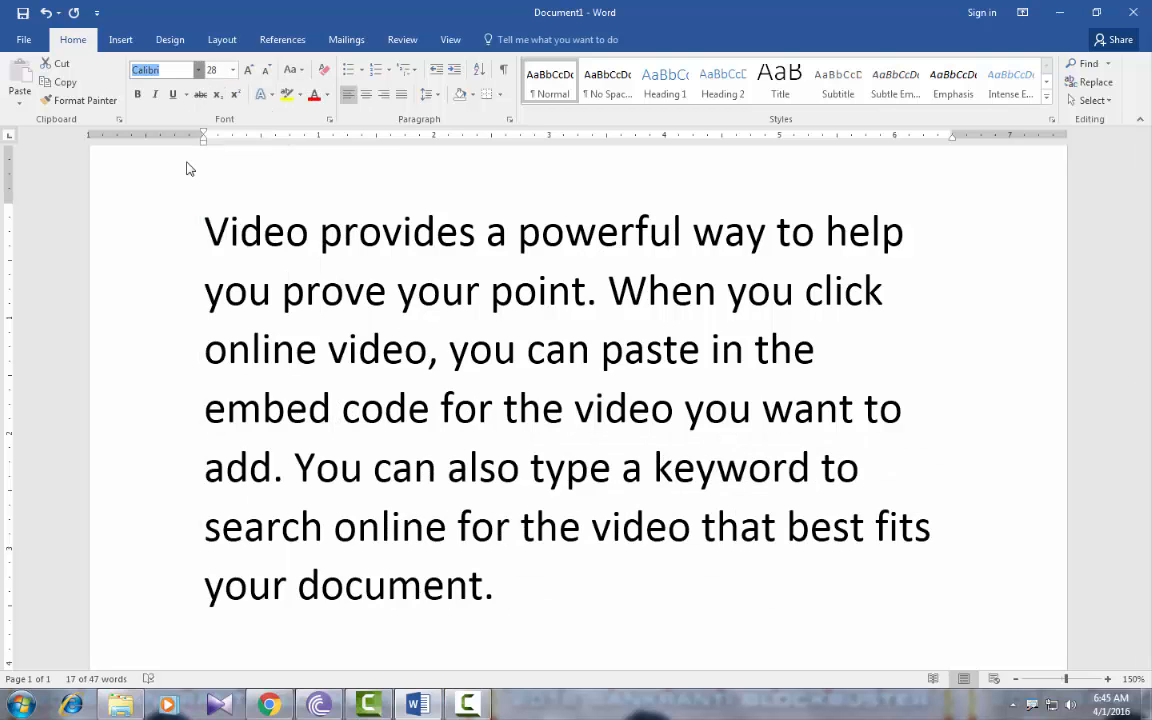
click(326, 95)
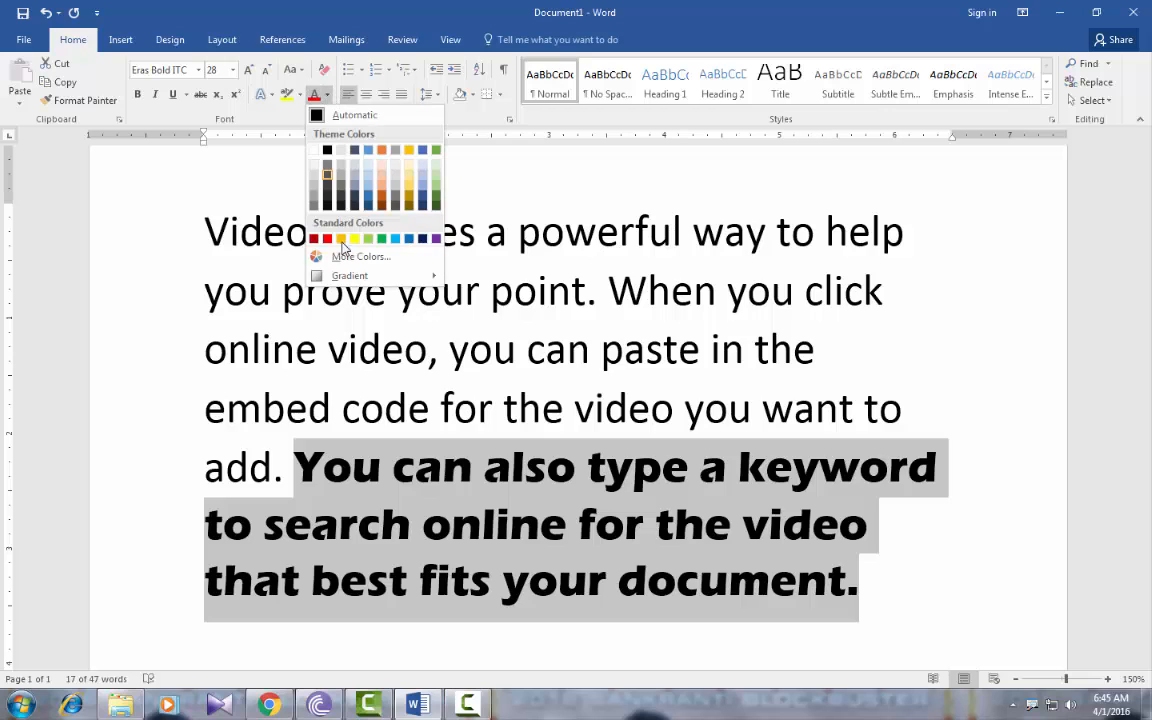
click(327, 238)
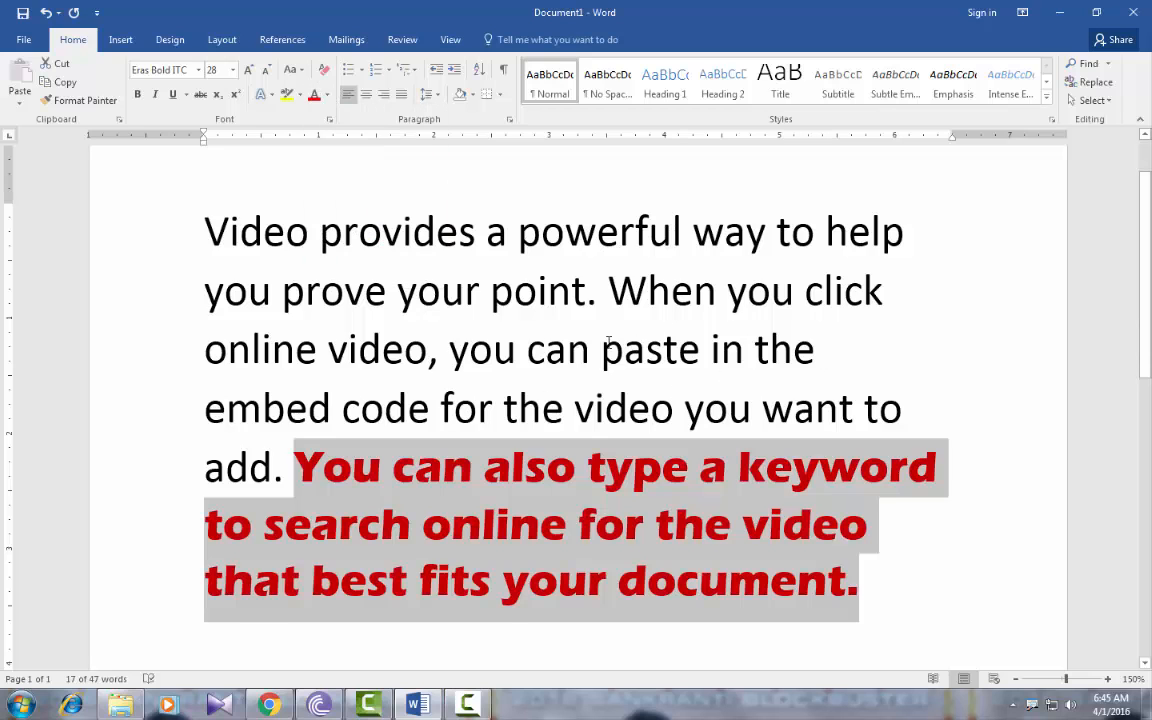
Make the words "video, you can paste in the" on the third line bold and underlined.
drag(833, 352, 327, 352)
click(137, 94)
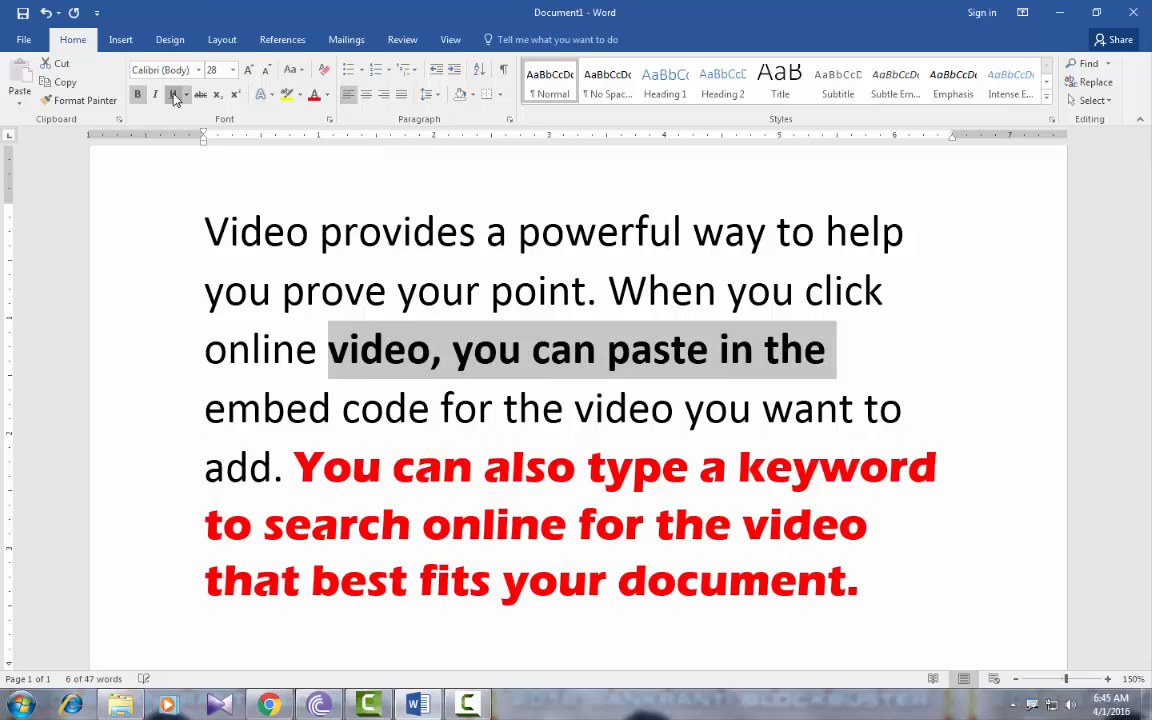
click(173, 95)
Insert the text "fhfggh" at the very beginning of the paragraph, directly before "Video".
click(457, 277)
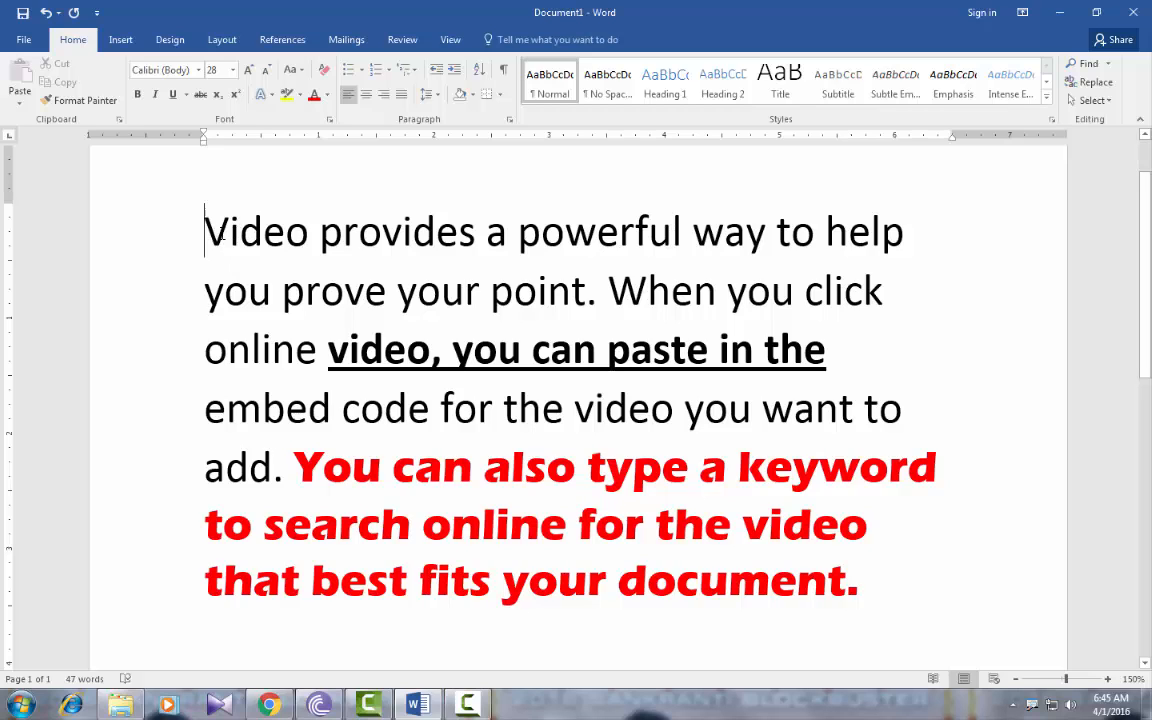
text(fhfggh)
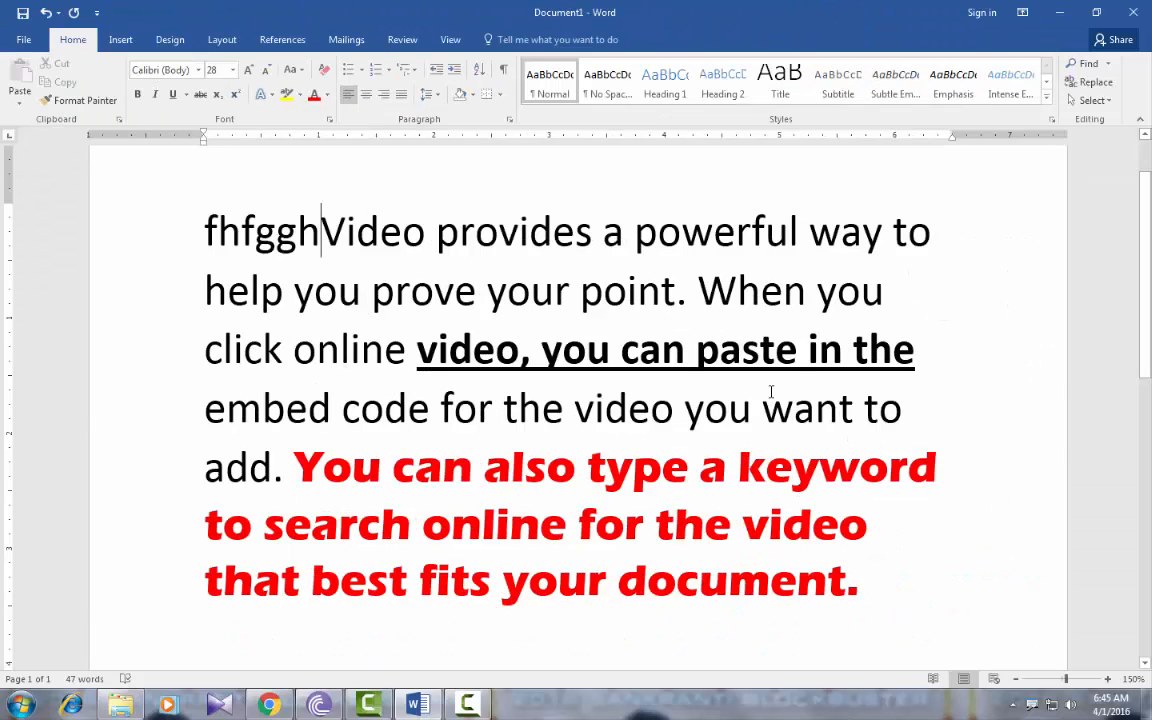
Insert the text "fhfhhg" directly after the word "can" in the bold underlined passage.
click(797, 352)
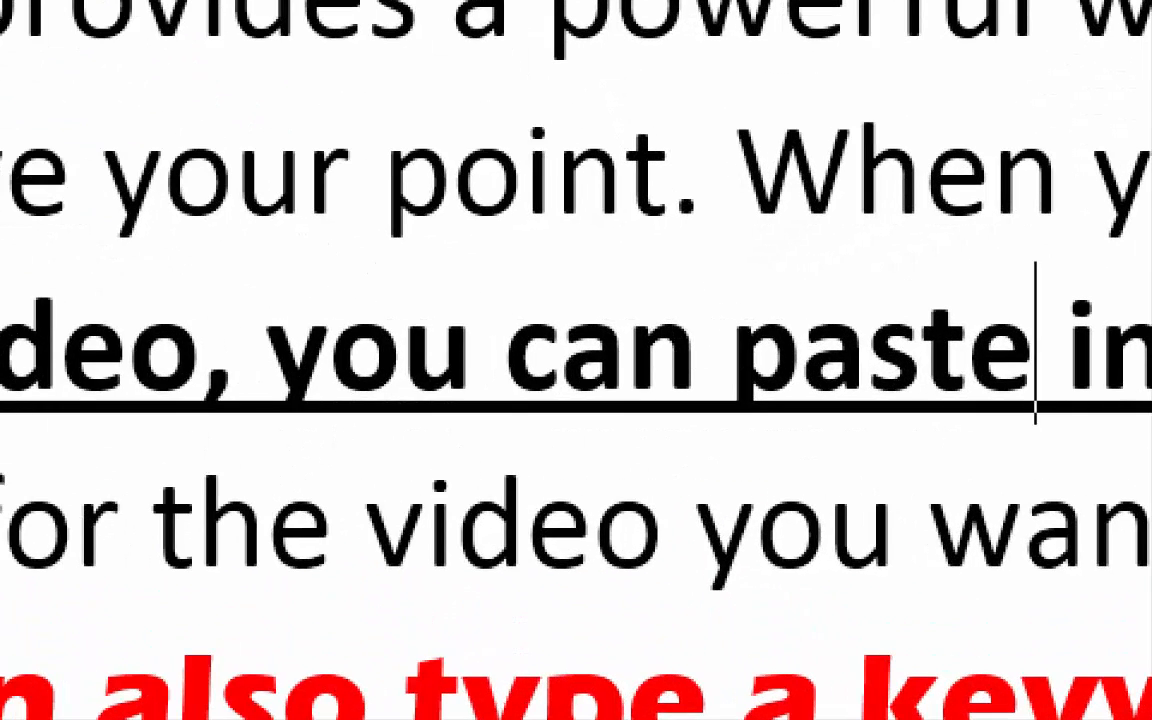
click(697, 350)
text(fhfhhg)
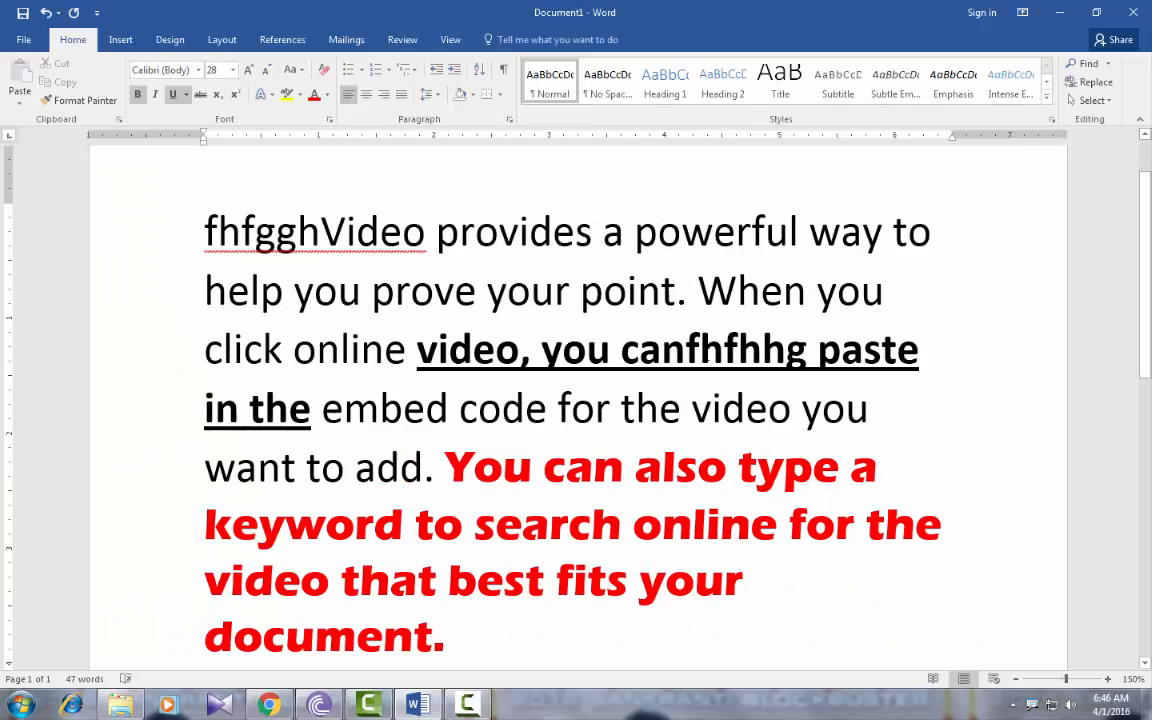
Insert the text "dgdfgddfgdffgg" directly after the word "your" in the red last sentence.
click(738, 583)
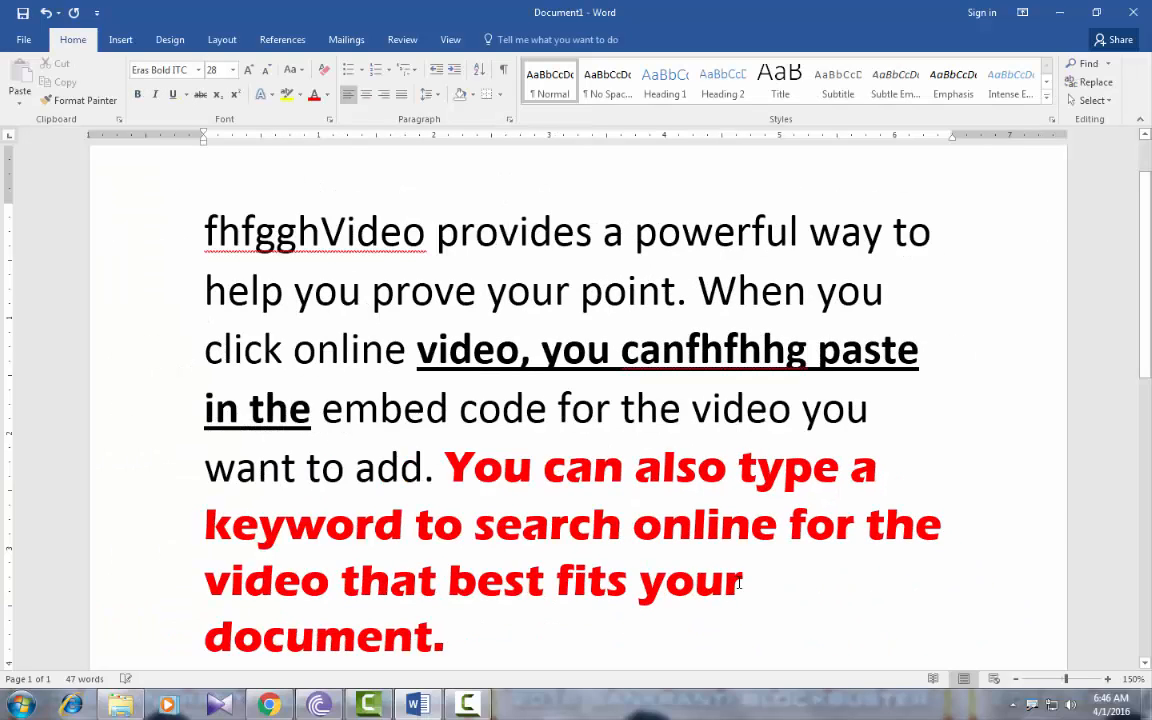
text(dgdfgd)
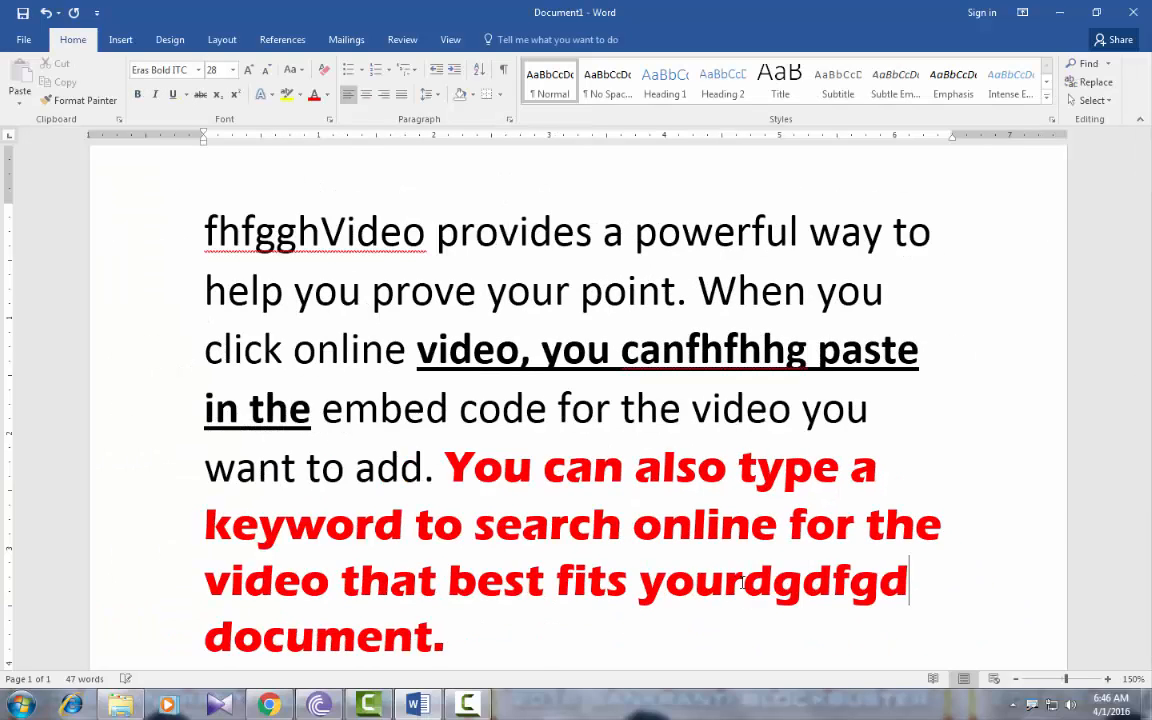
text(dfgdffgg document.)
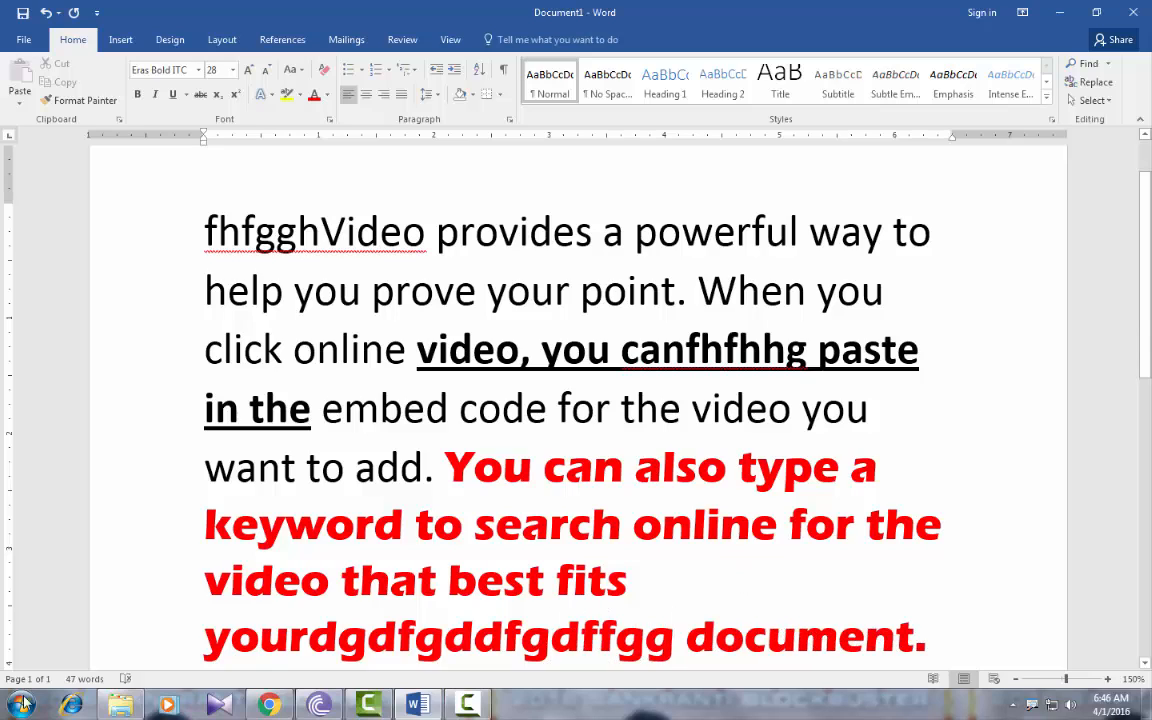
Create a new blank document and switch back to Document1.
click(24, 40)
click(30, 110)
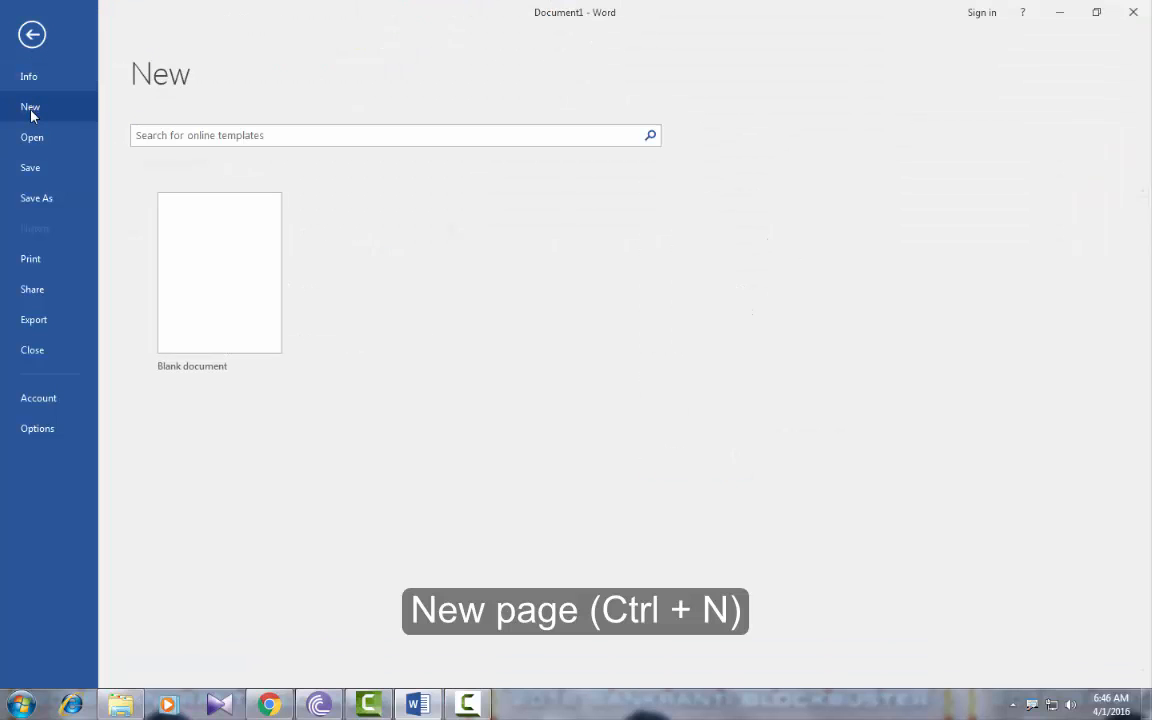
click(234, 275)
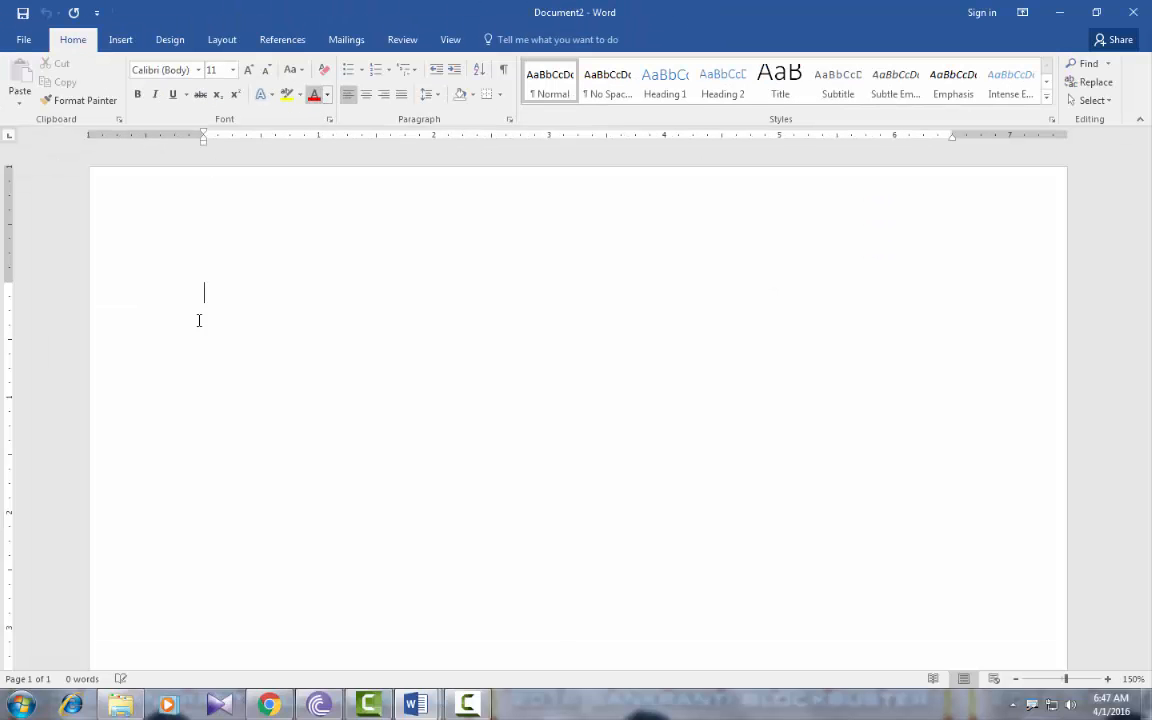
mouse_move(416, 705)
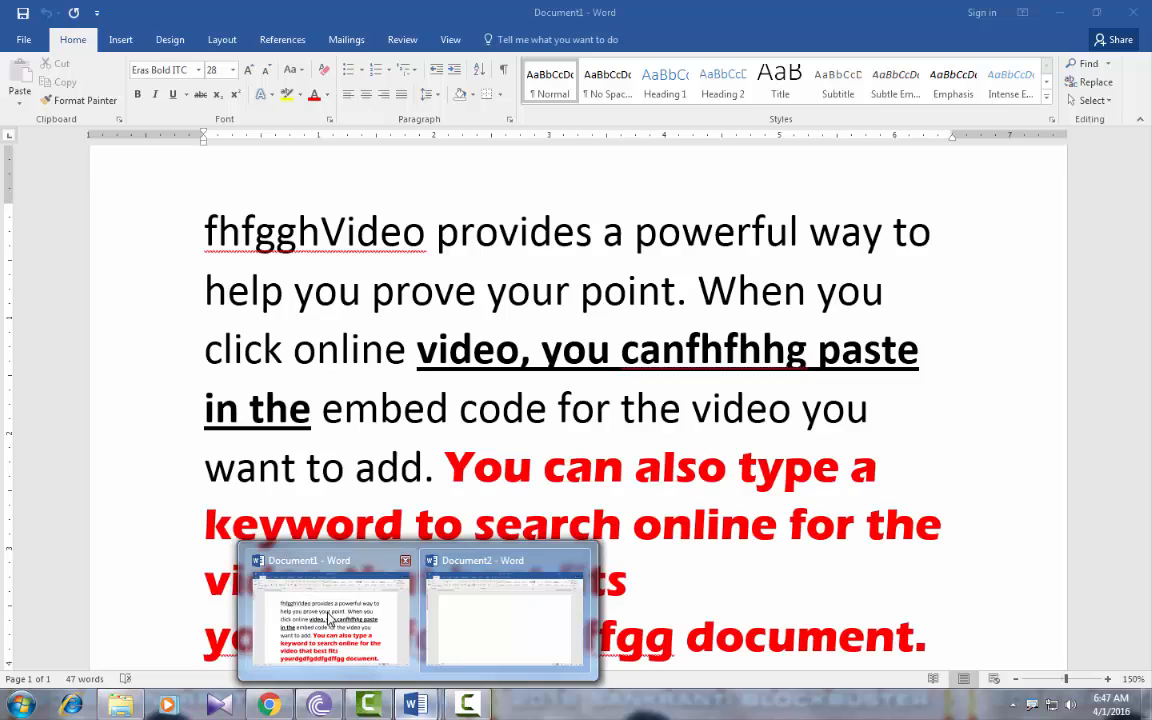
click(328, 620)
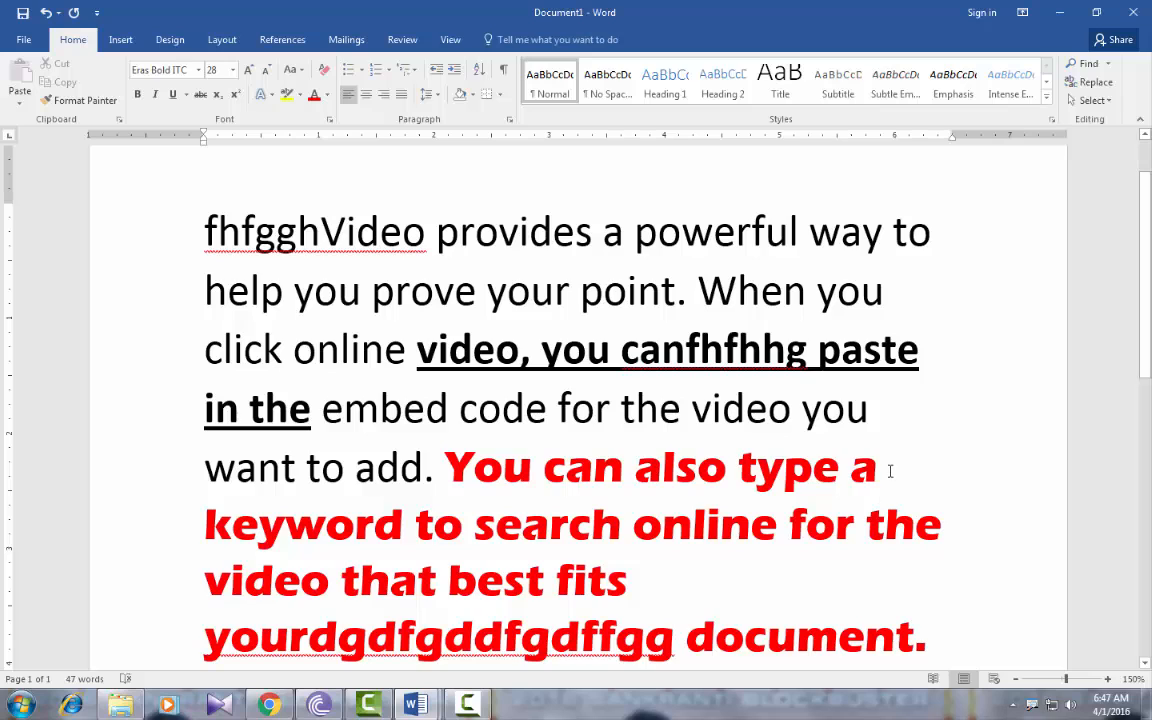
Clear all formatting from the red words "You can also type a" and from the bold underlined words "you canfhfhhg paste".
drag(889, 471, 444, 470)
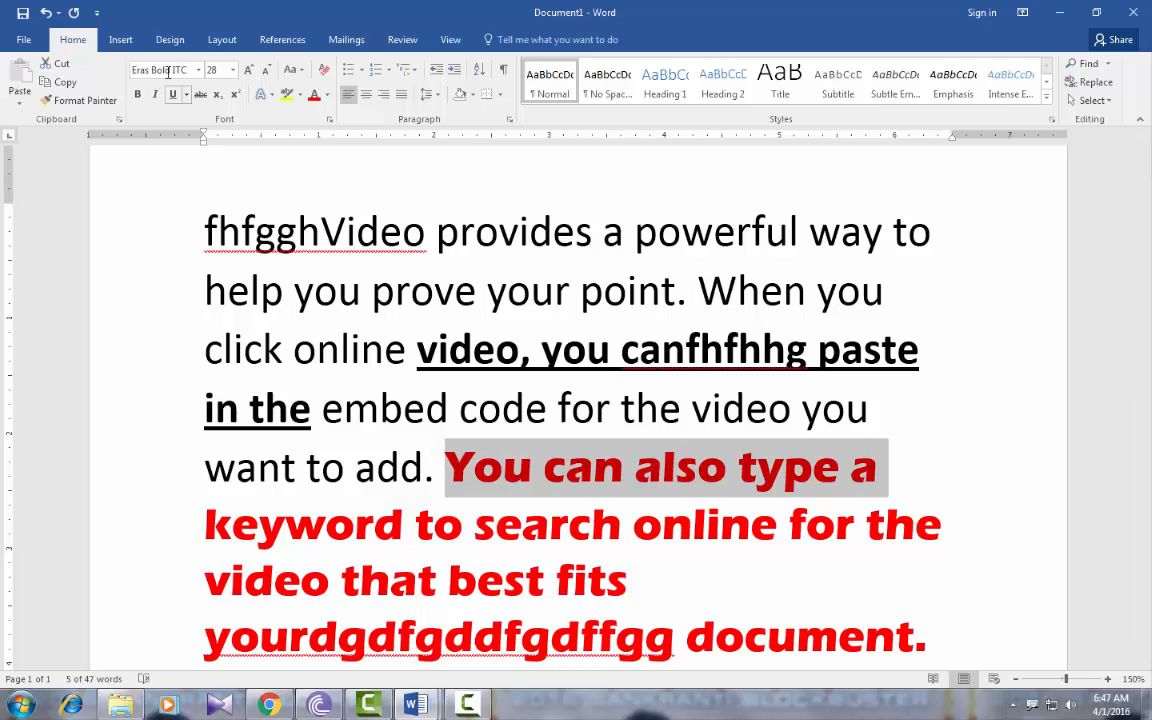
click(324, 72)
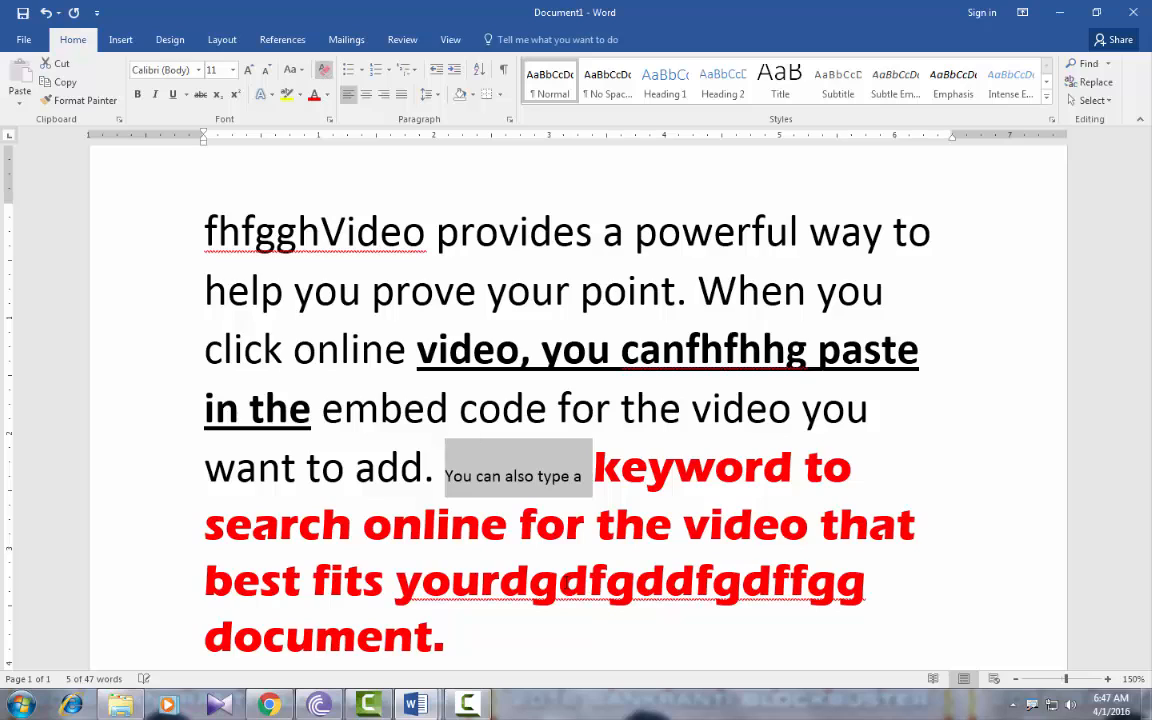
click(577, 480)
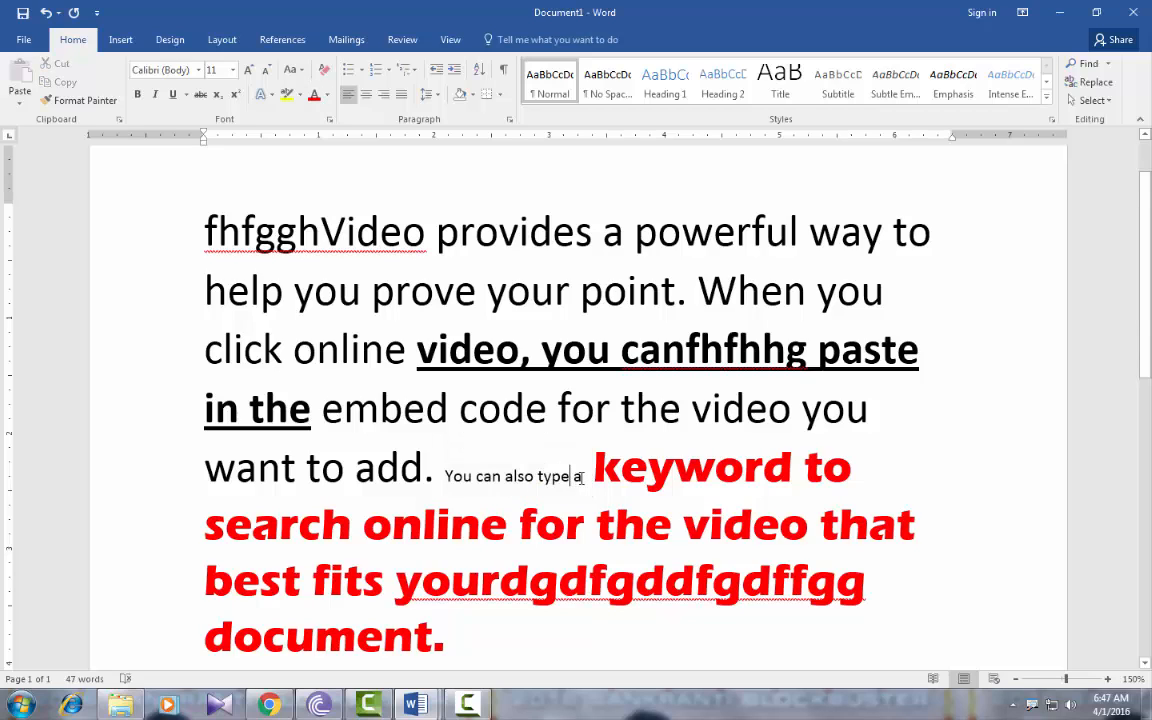
drag(582, 477, 444, 477)
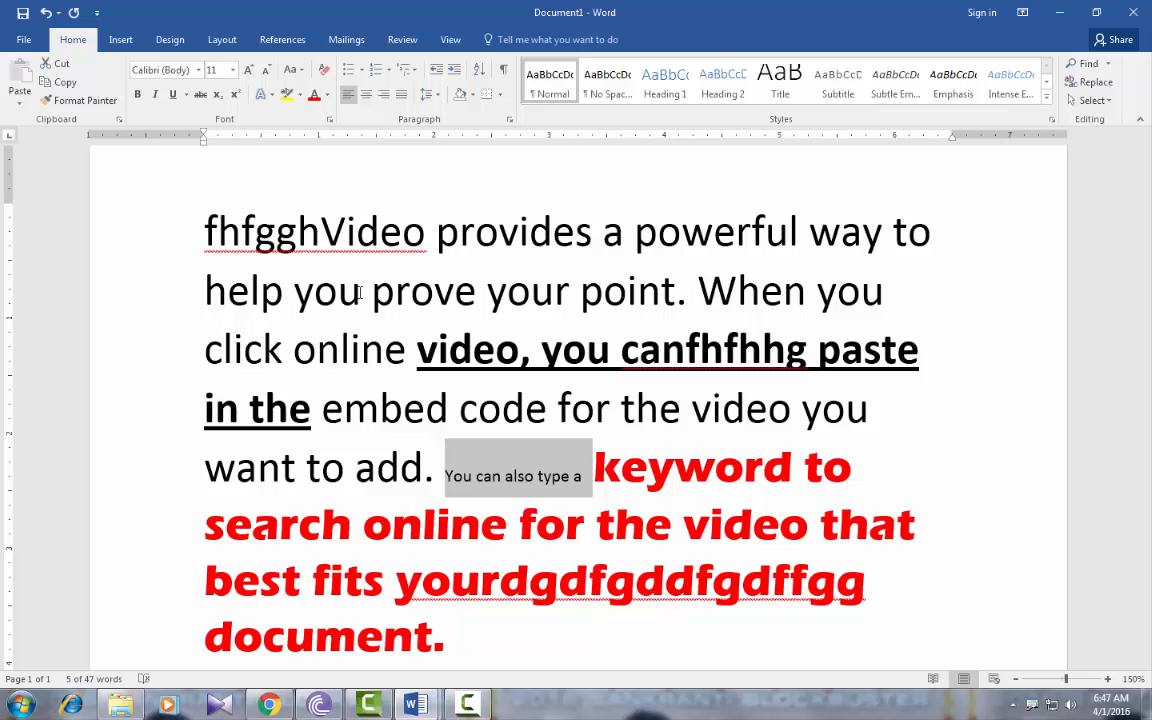
drag(925, 350, 541, 350)
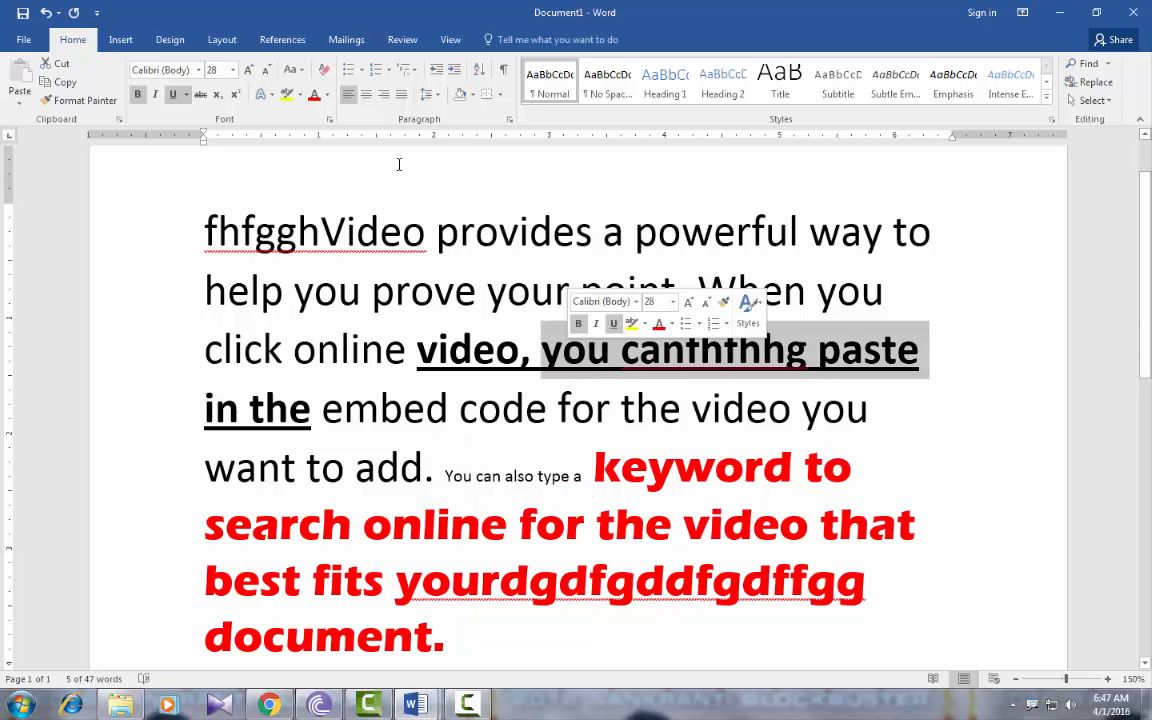
click(324, 70)
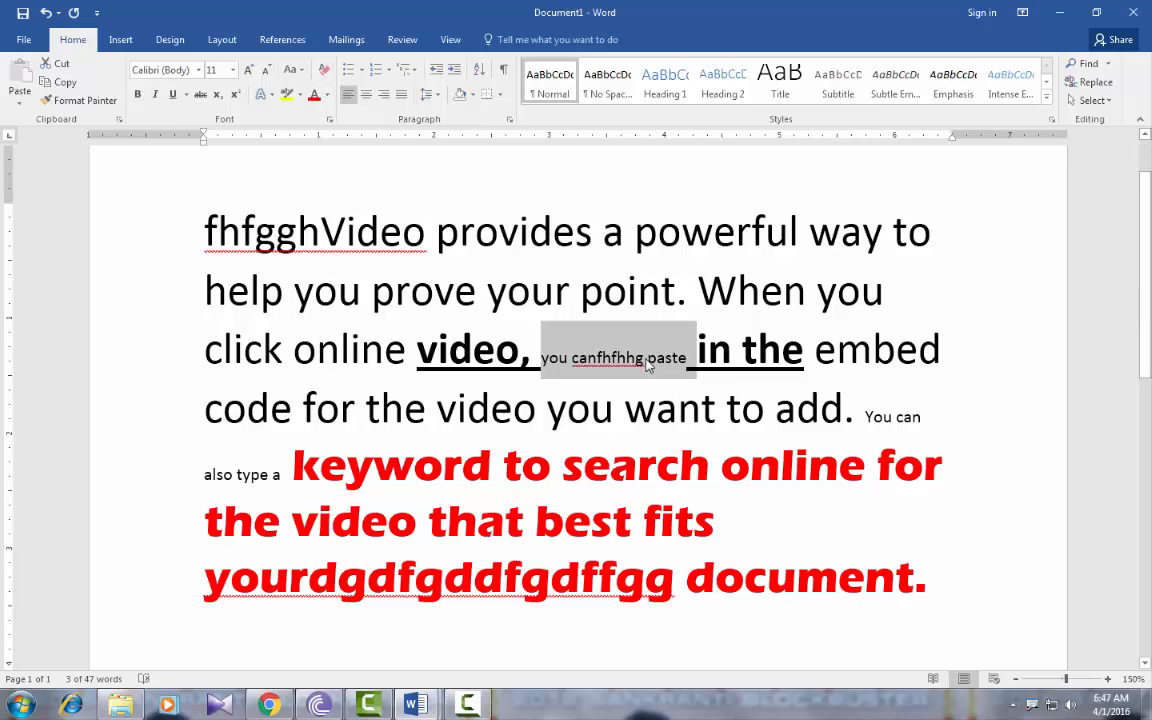